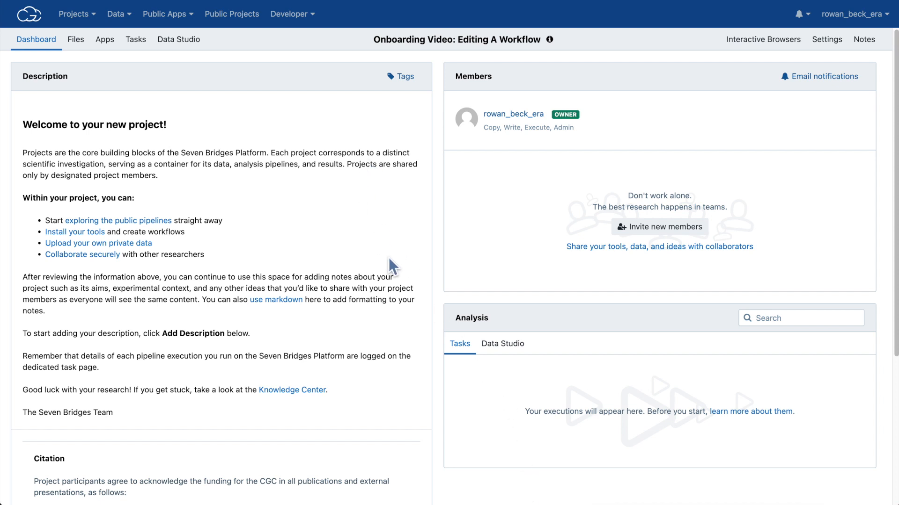
scroll(389, 259, down, 5)
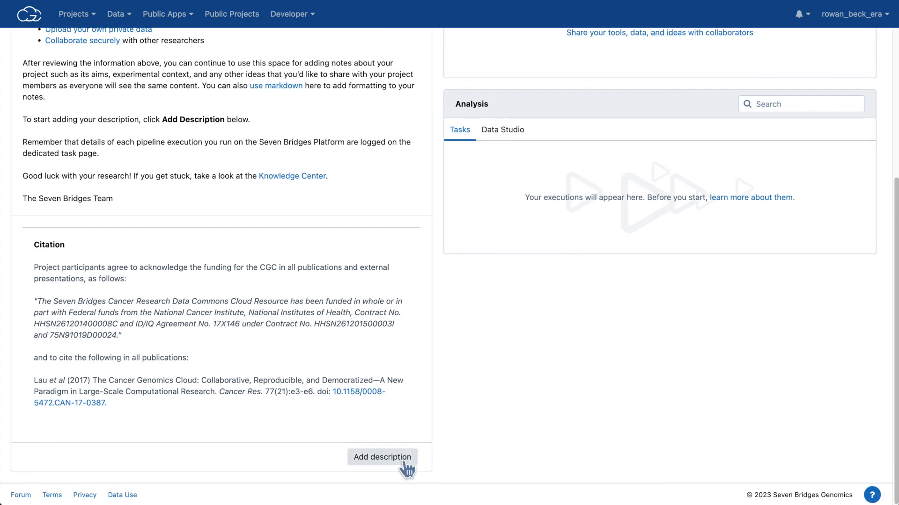
scroll(405, 468, up, 5)
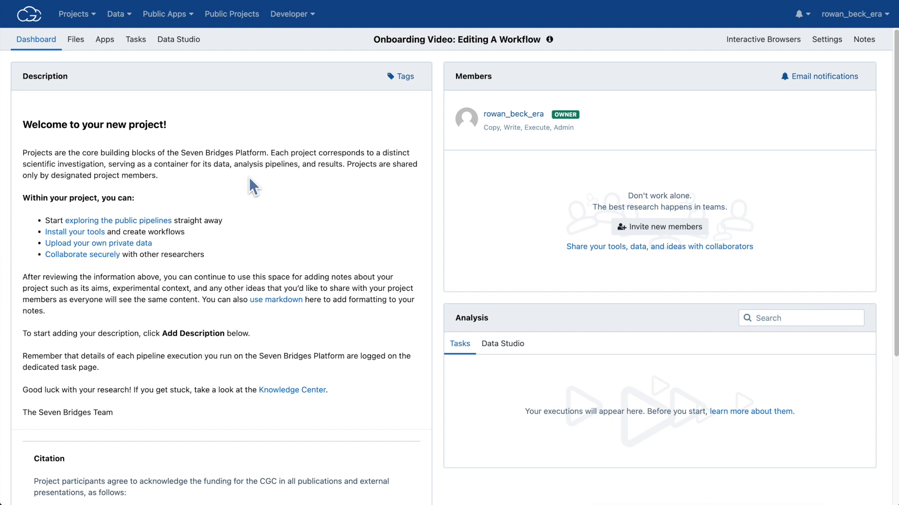
Step: Browse all public workflows and tools and search the gallery for "RNA-seq"
click(177, 14)
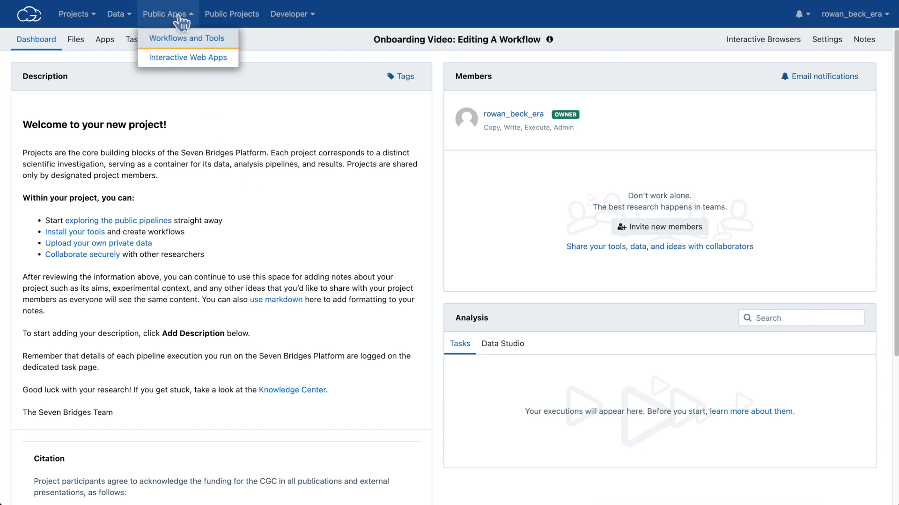
click(194, 44)
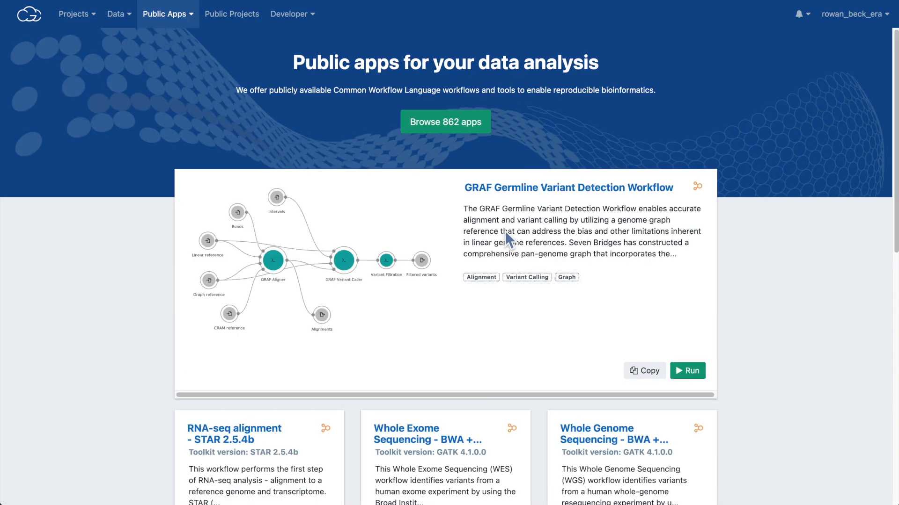
click(455, 137)
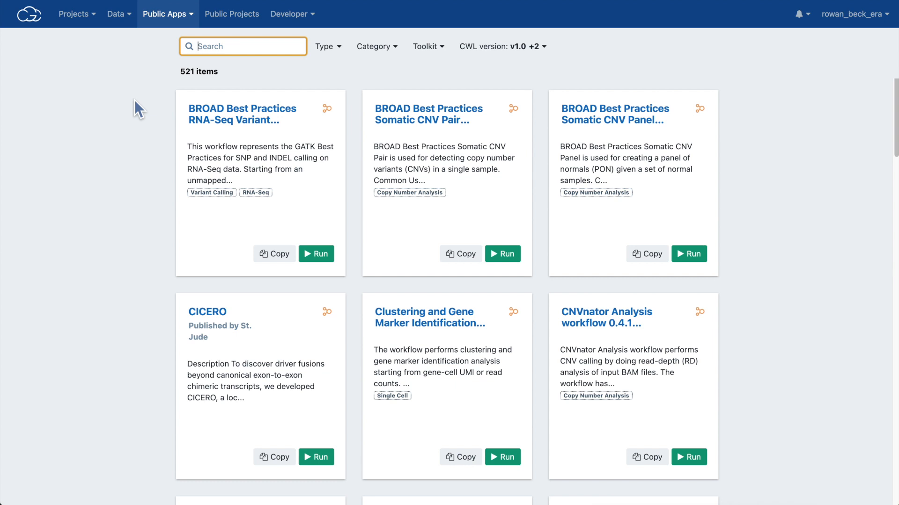
text(RNA-seq)
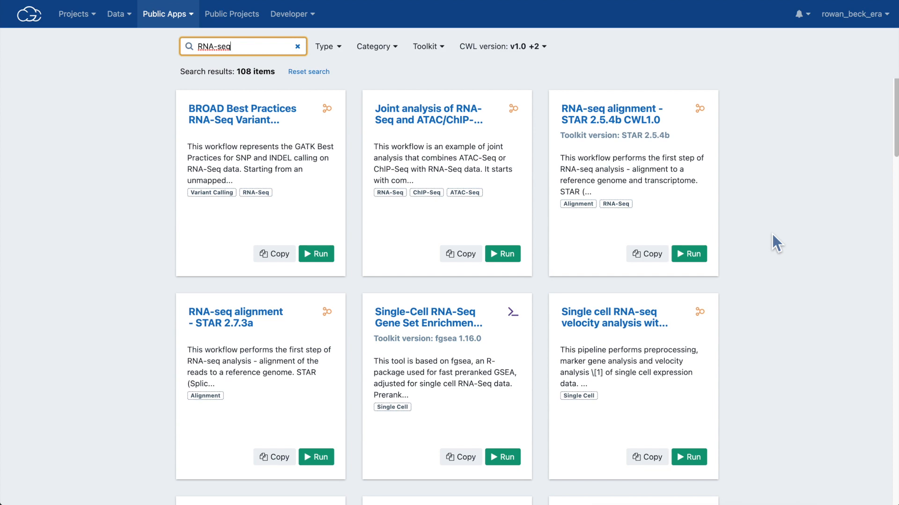
Step: Copy the HISAT2-StringTie Workflow from the public apps into the project "Onboarding Video: Editing A Workflow"
scroll(772, 234, down, 8)
scroll(772, 235, down, 2)
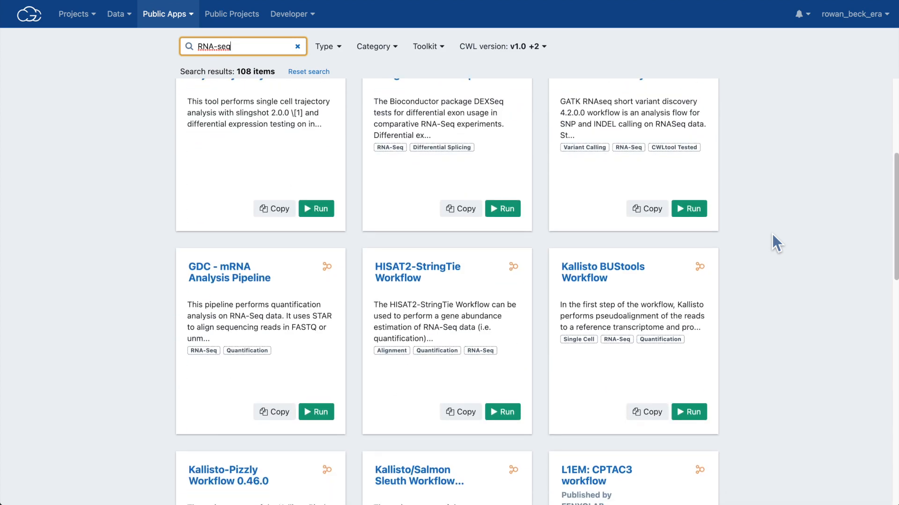
scroll(772, 235, down, 2)
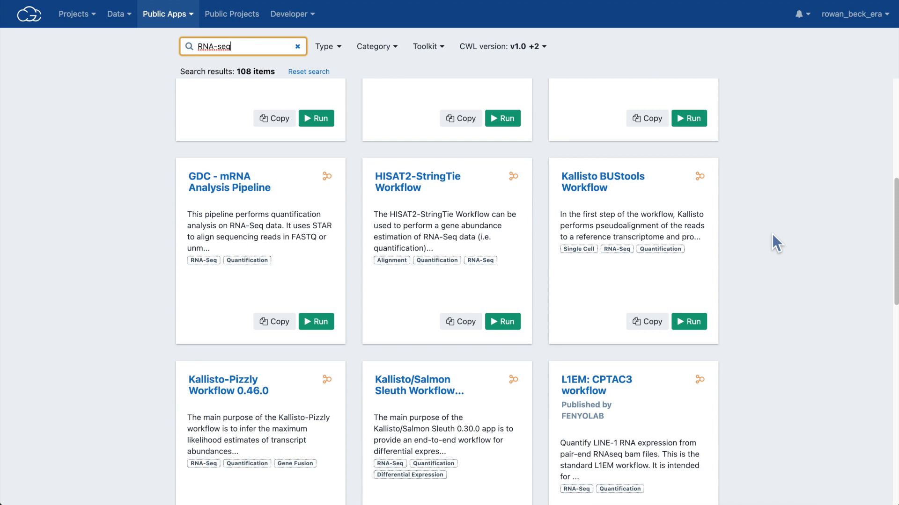
scroll(772, 235, down, 2)
scroll(772, 235, up, 2)
click(464, 322)
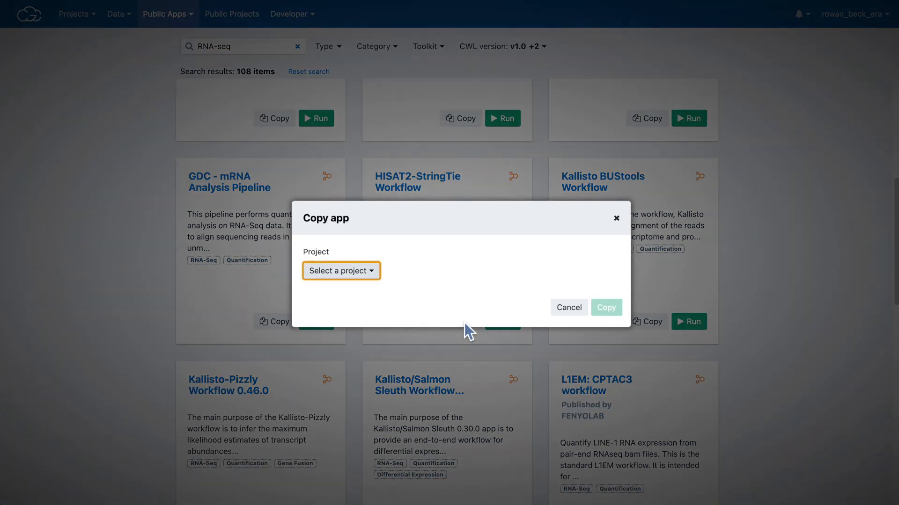
click(331, 275)
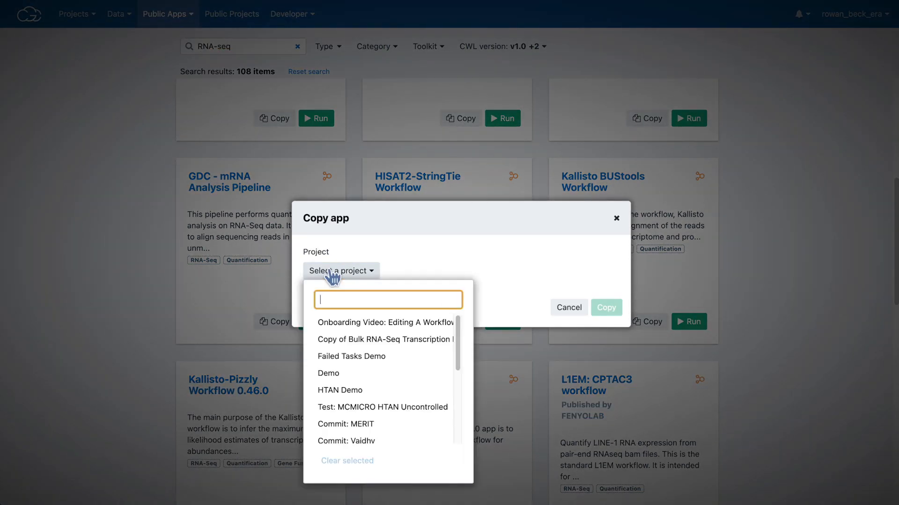
click(394, 331)
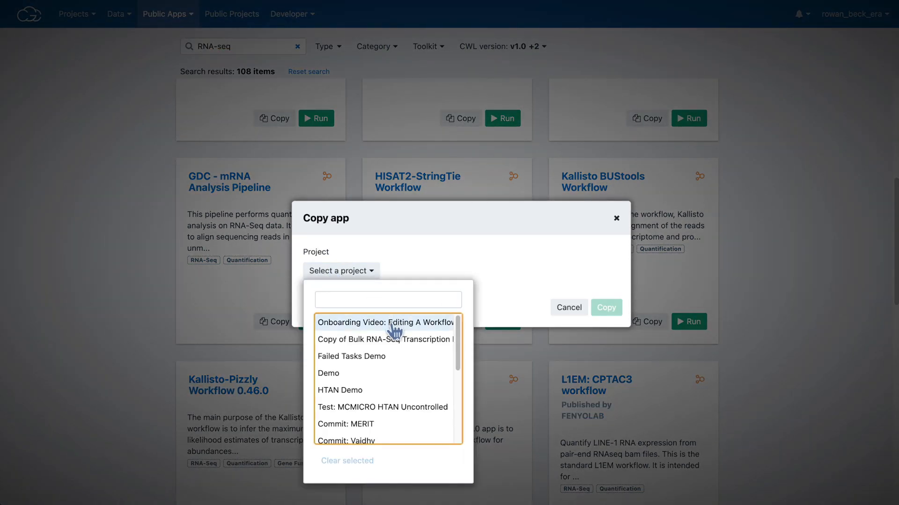
click(395, 331)
click(607, 339)
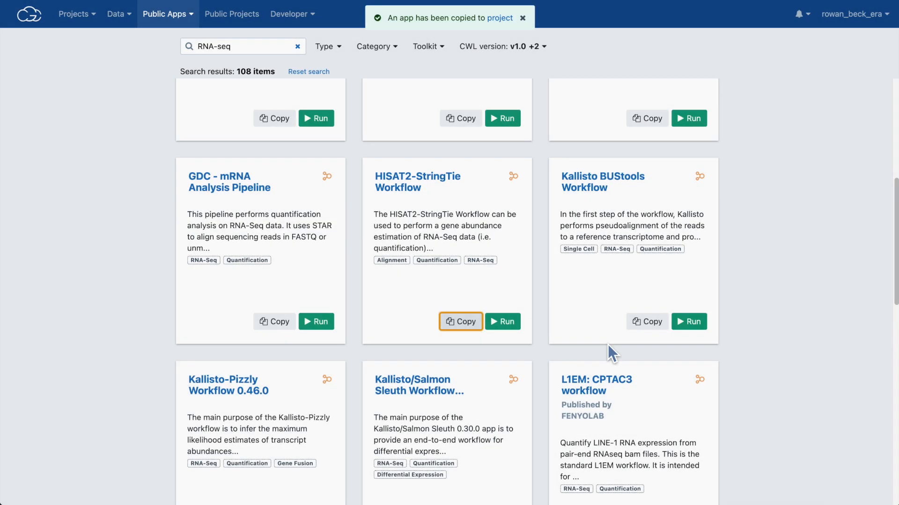
Step: Open the Kallisto/Salmon Sleuth Workflow details page and expand its full description
scroll(541, 317, down, 4)
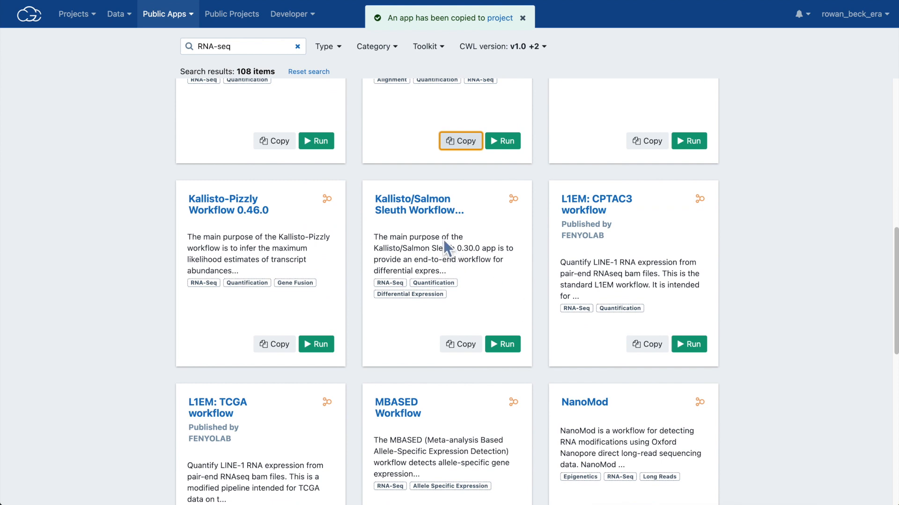
click(410, 206)
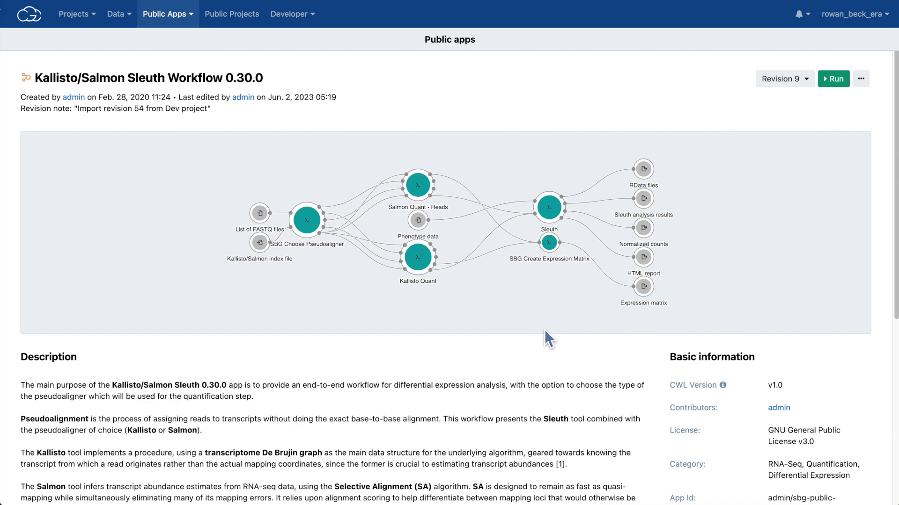
scroll(544, 330, down, 2)
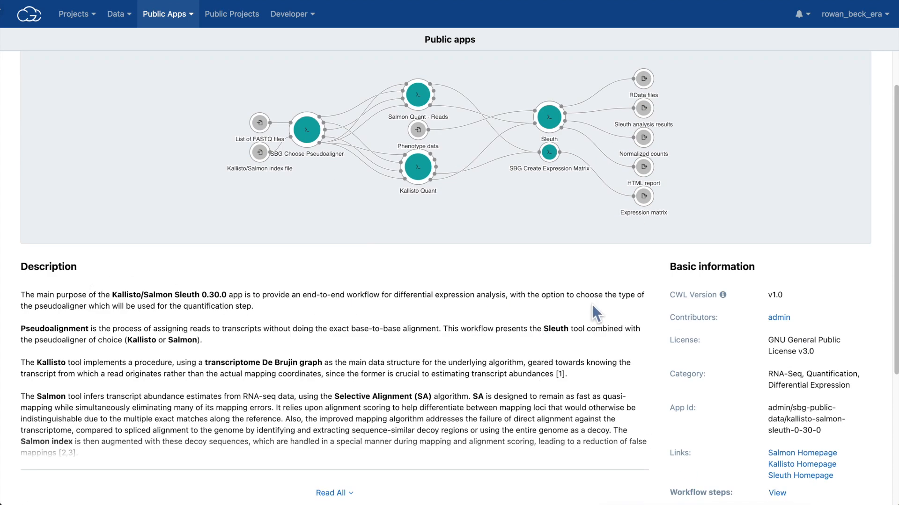
scroll(539, 323, down, 2)
click(345, 404)
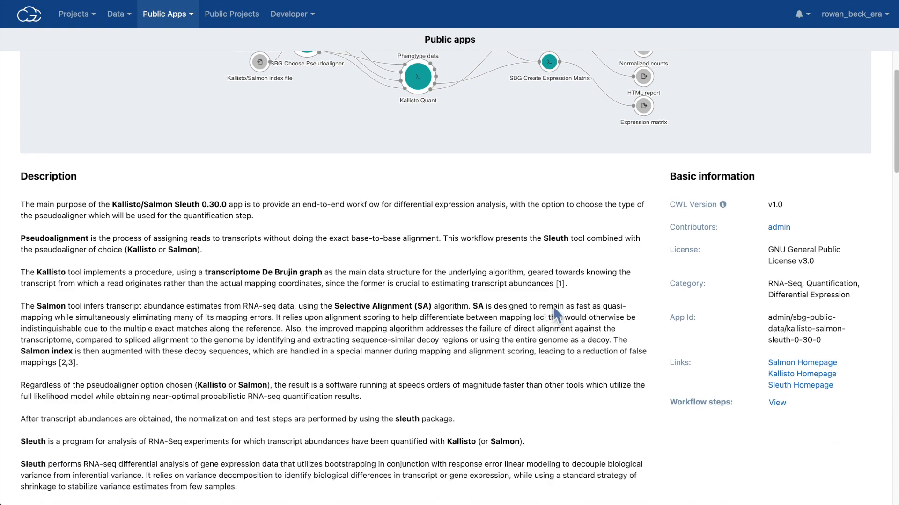
Step: Read the workflow's common use cases, important notes, API Python implementation, performance benchmarking and input ports
scroll(565, 278, down, 6)
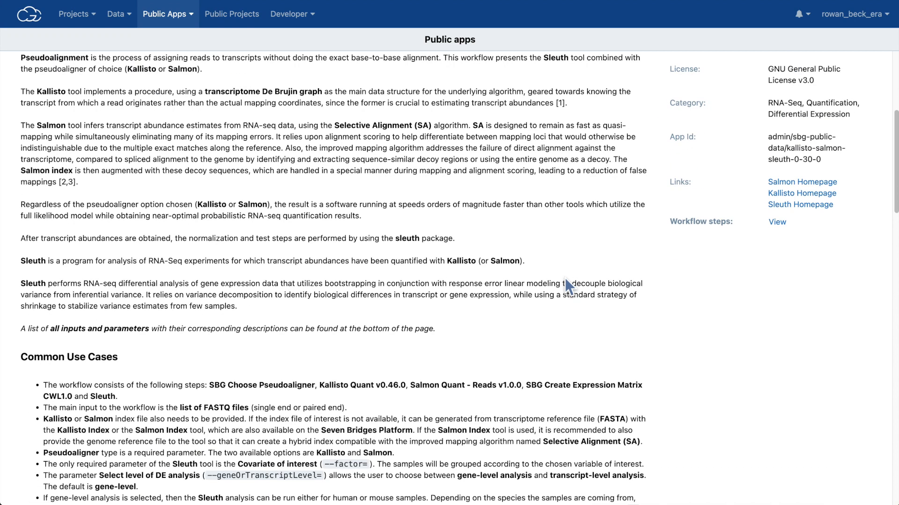
scroll(564, 278, down, 2)
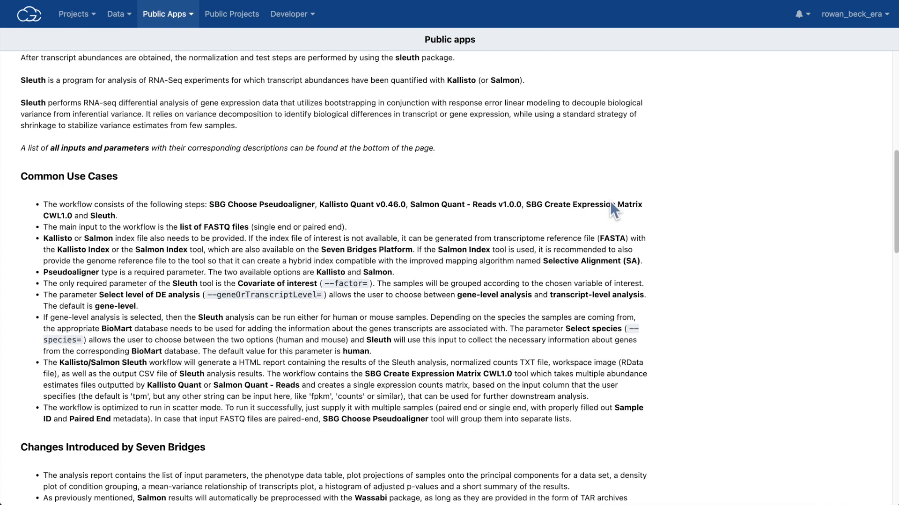
scroll(550, 202, down, 8)
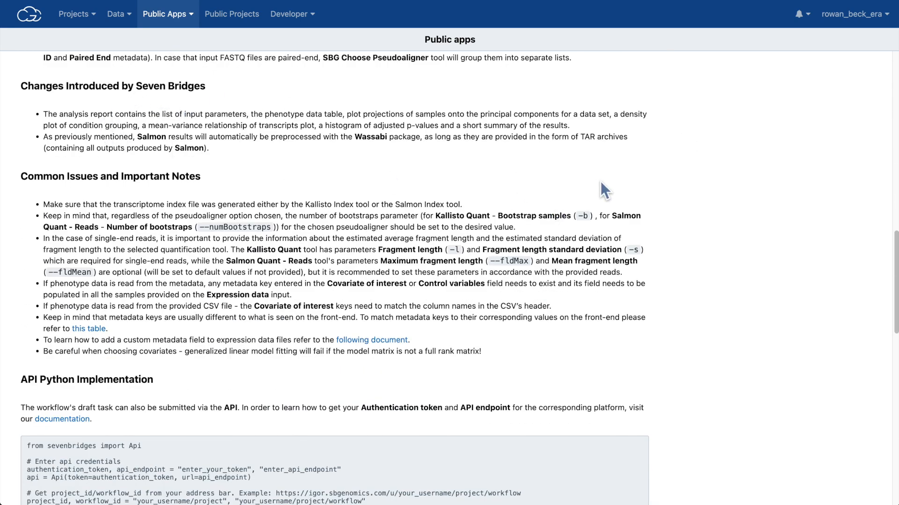
scroll(601, 182, down, 7)
scroll(601, 182, up, 5)
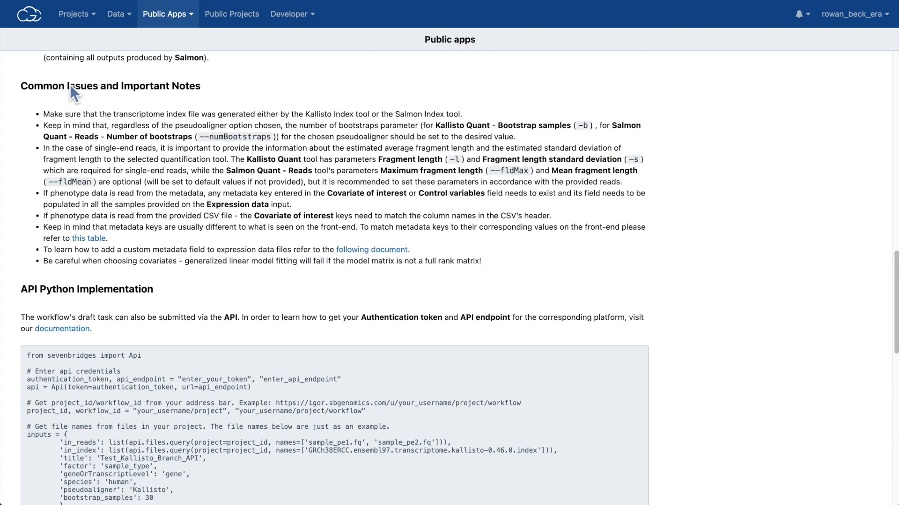
scroll(575, 146, down, 4)
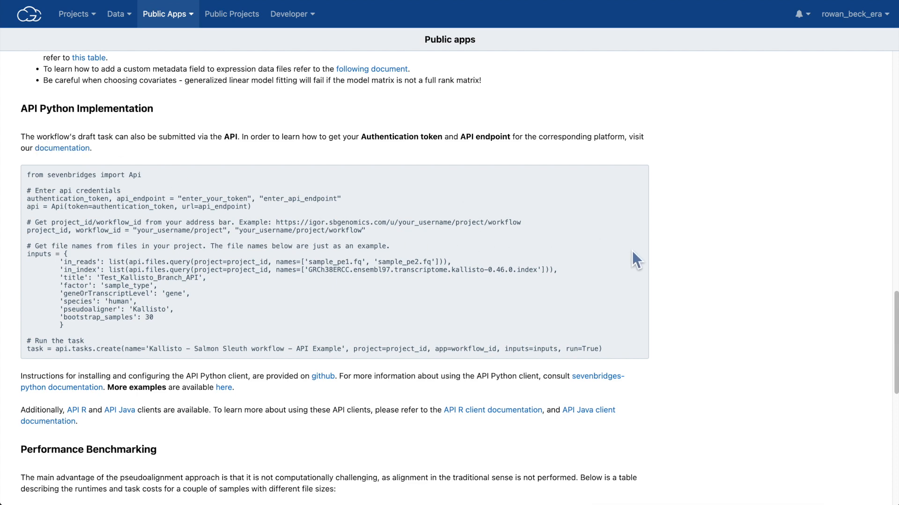
scroll(606, 227, down, 4)
scroll(607, 233, down, 2)
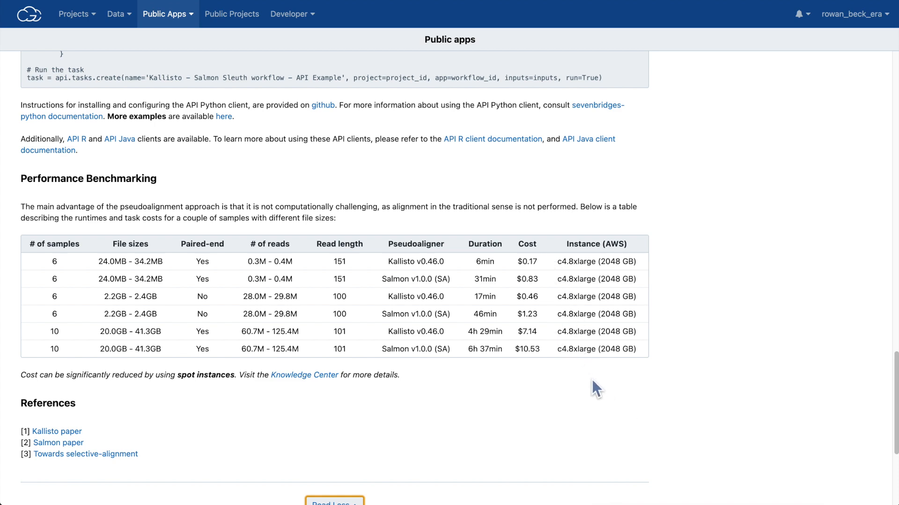
scroll(595, 389, down, 5)
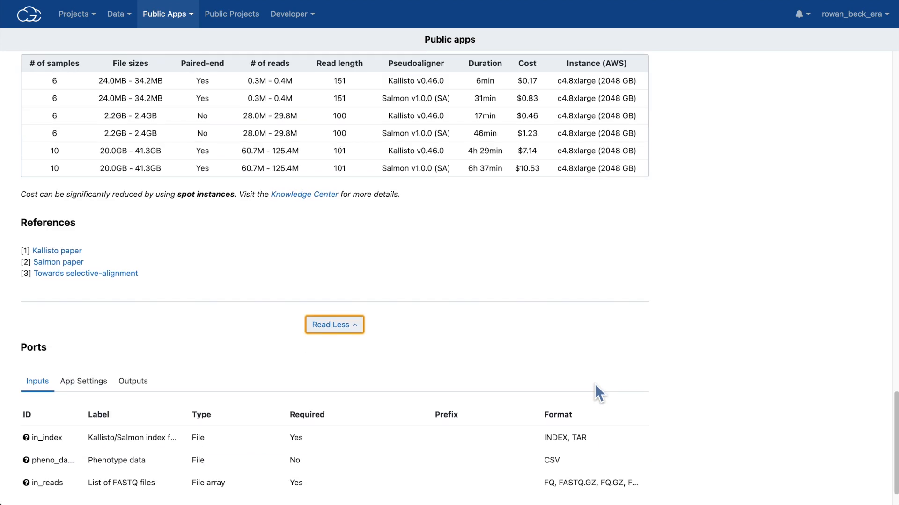
scroll(531, 370, down, 2)
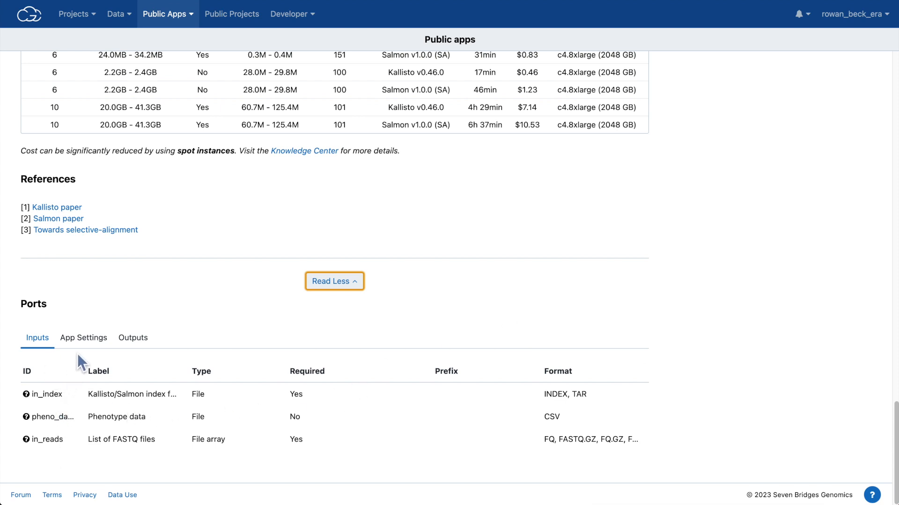
Step: Review the workflow's app settings and output ports
click(93, 344)
scroll(209, 417, down, 4)
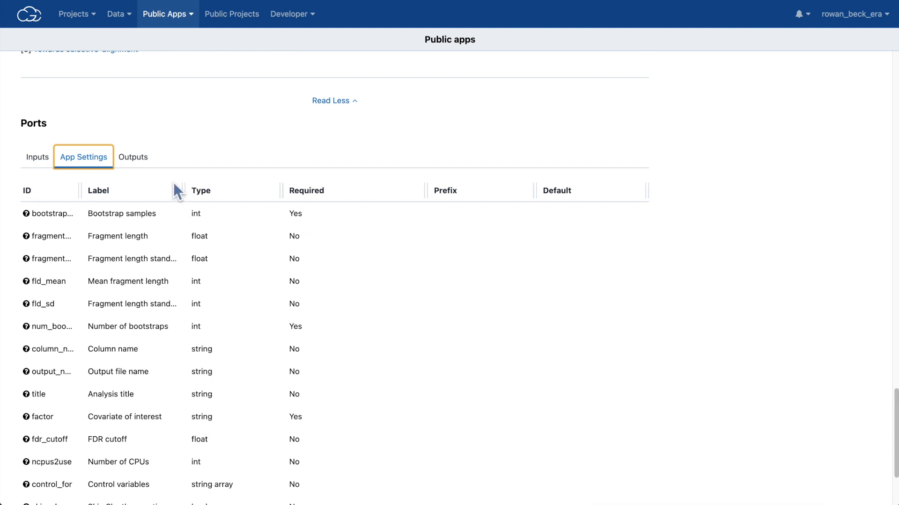
click(138, 159)
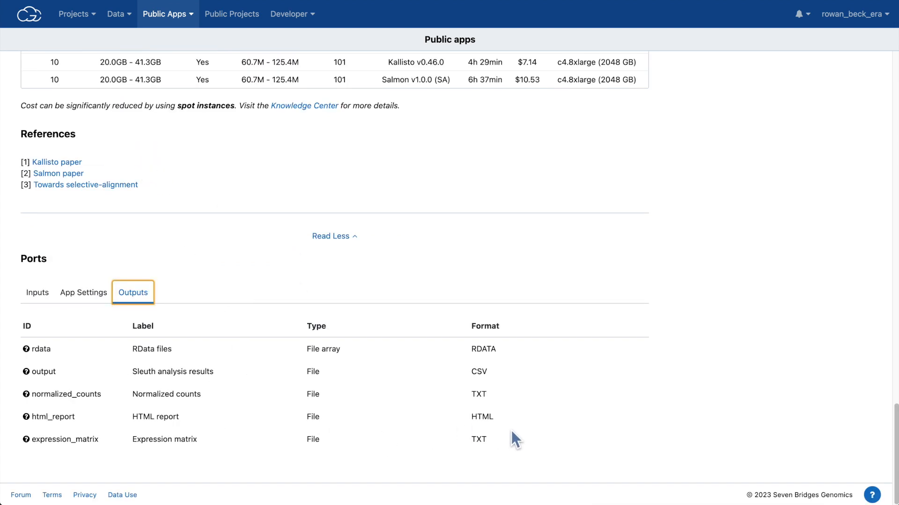
scroll(532, 420, up, 15)
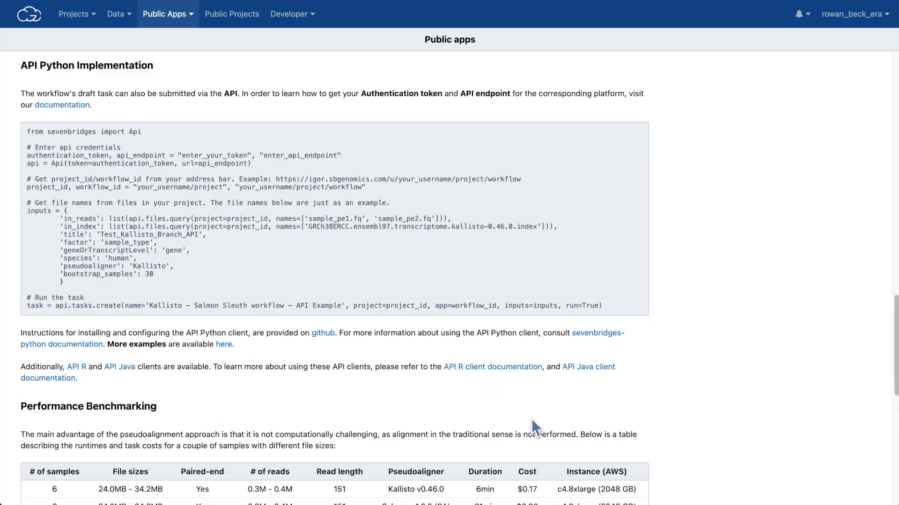
scroll(532, 419, up, 10)
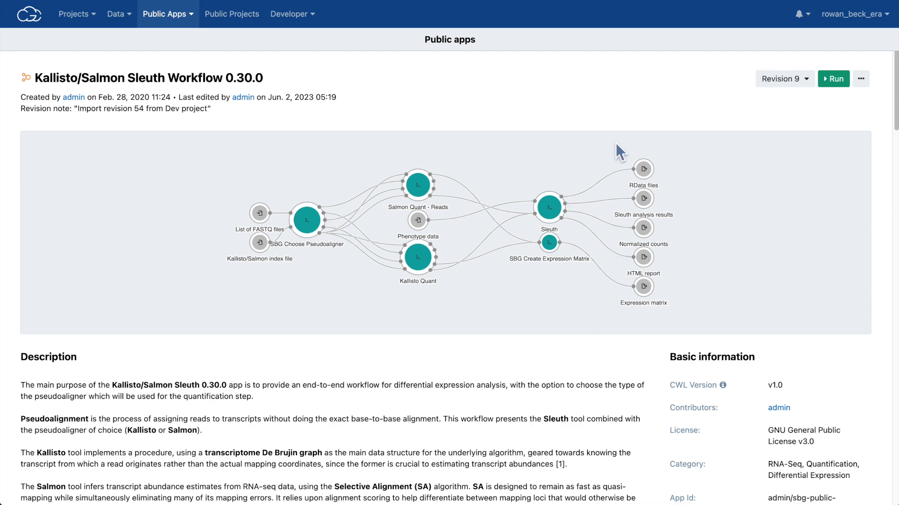
Step: Copy the Kallisto/Salmon Sleuth Workflow 0.30.0 into the "Onboarding Video: Editing A Workflow" project
click(861, 79)
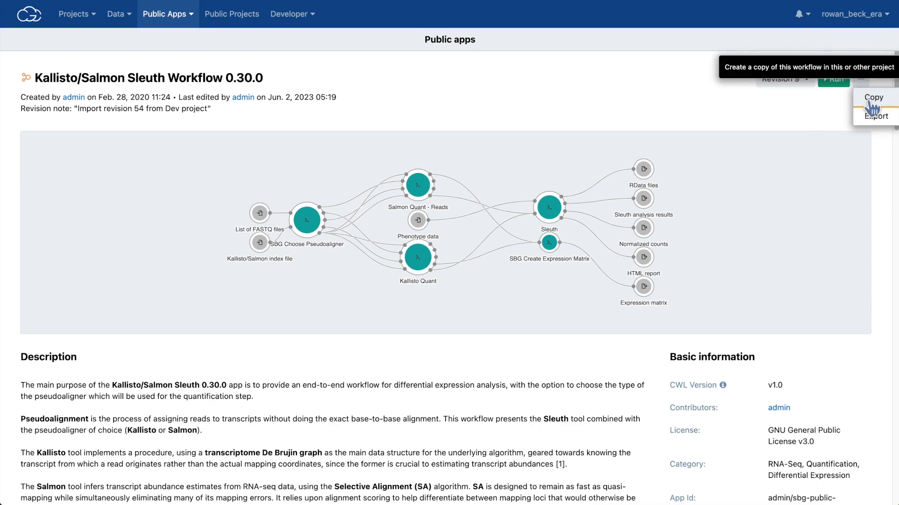
click(866, 97)
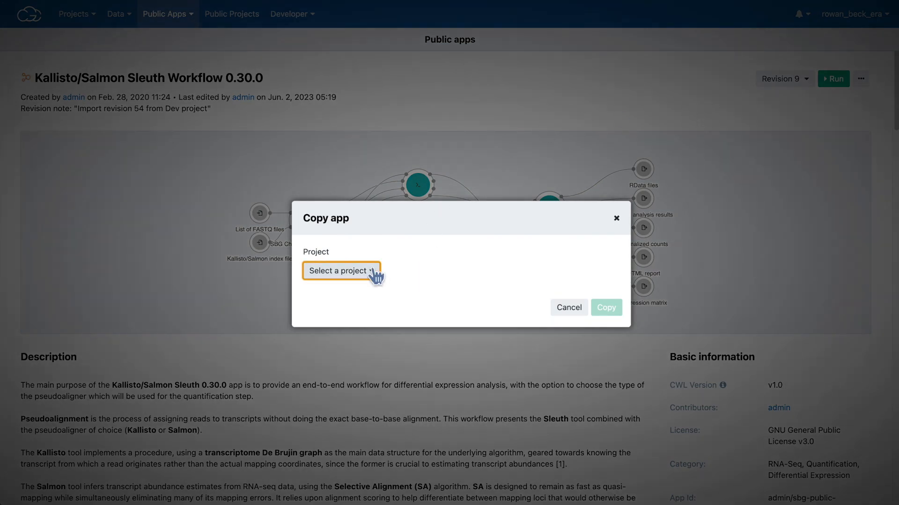
click(376, 276)
click(381, 318)
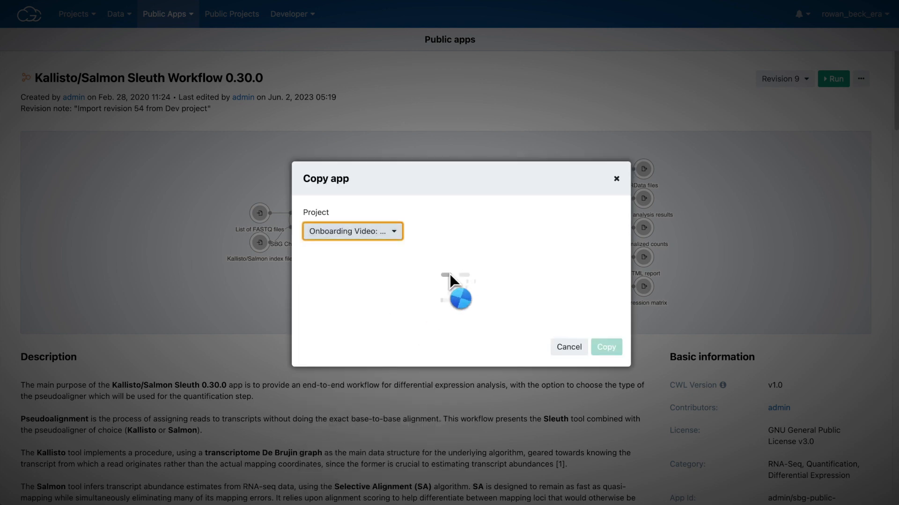
click(609, 338)
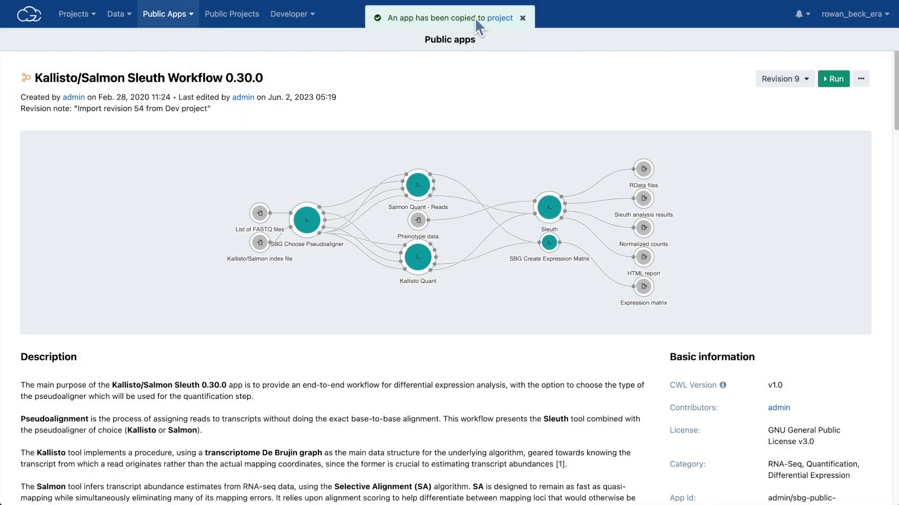
Step: Go to the project that received the copies, visit its dashboard, and return to its list of apps
click(500, 19)
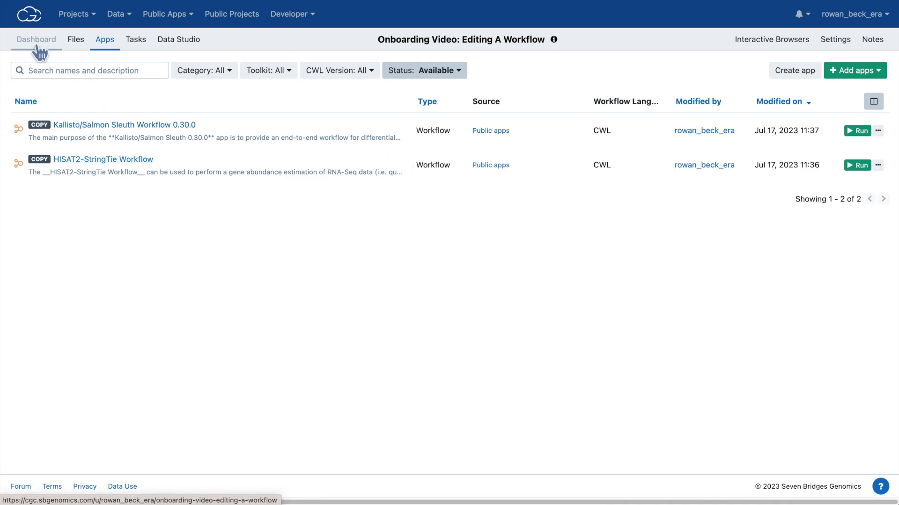
click(54, 47)
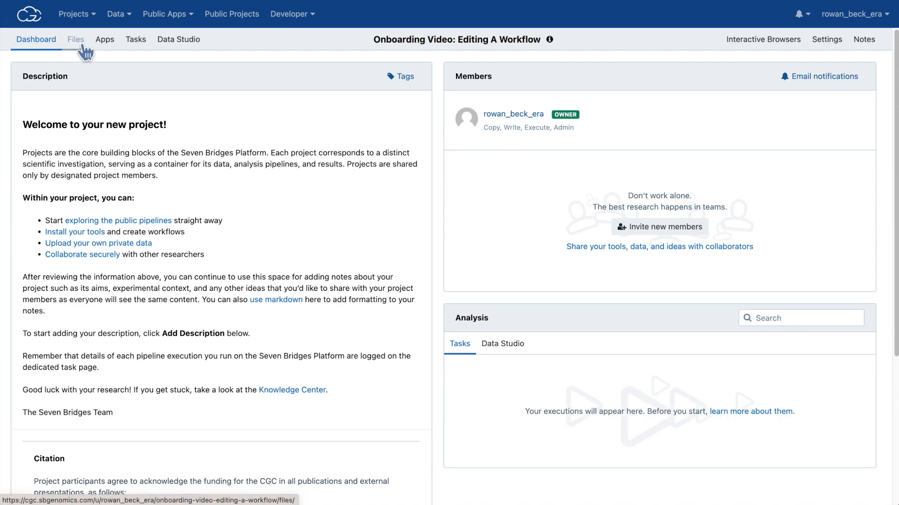
click(105, 43)
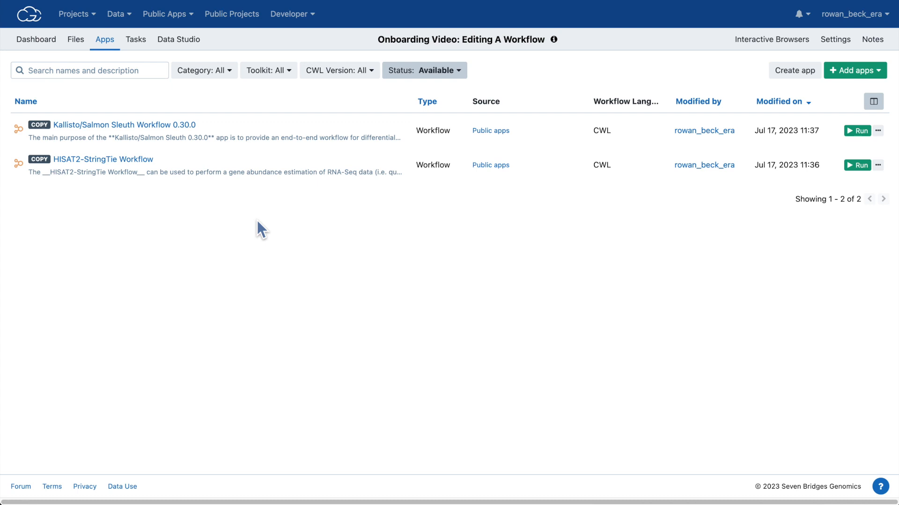
Step: Open the project's copy of the HISAT2-StringTie Workflow for editing
click(94, 161)
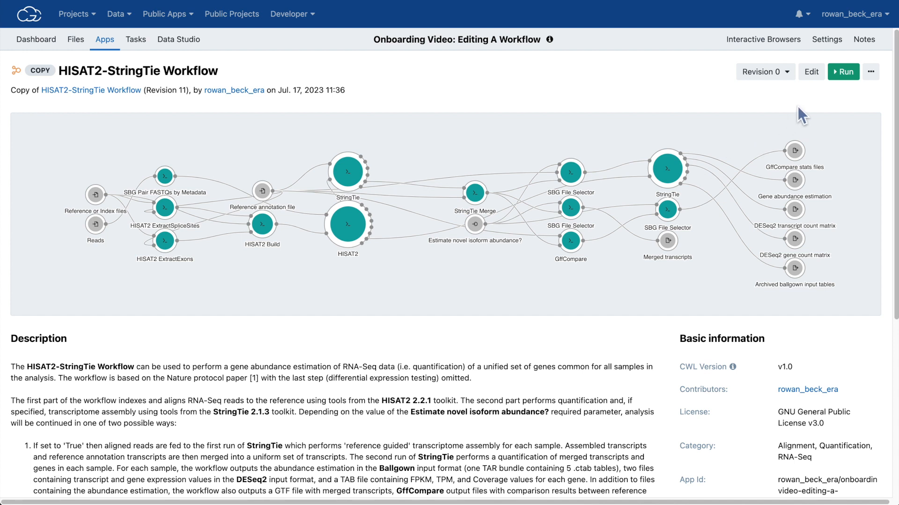
click(807, 75)
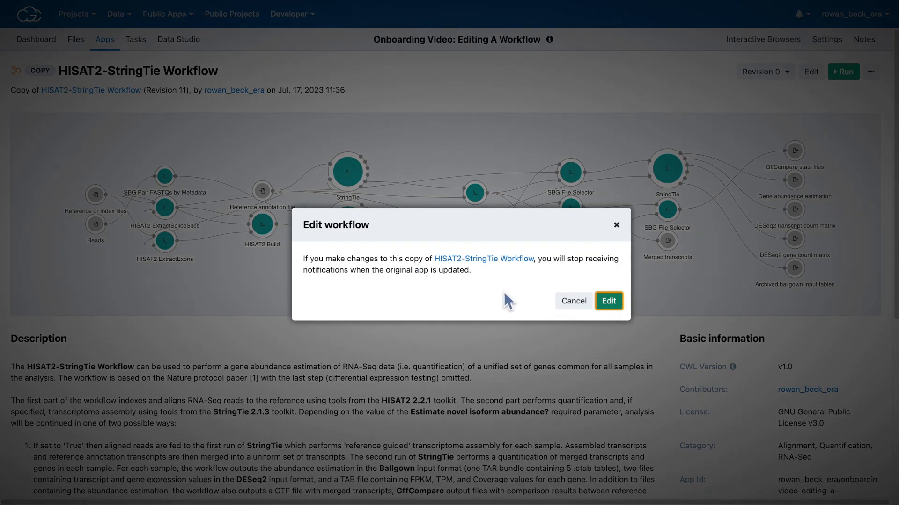
click(614, 306)
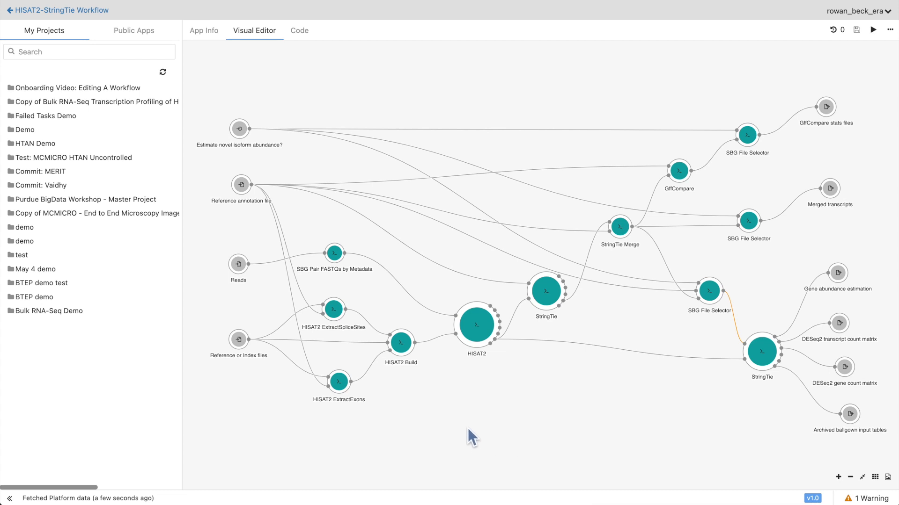
drag(473, 426, 516, 407)
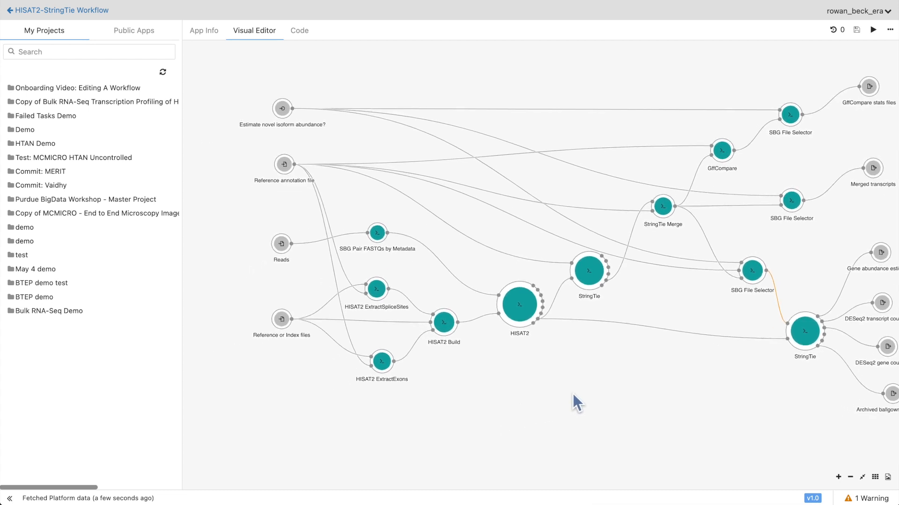
drag(558, 398, 463, 353)
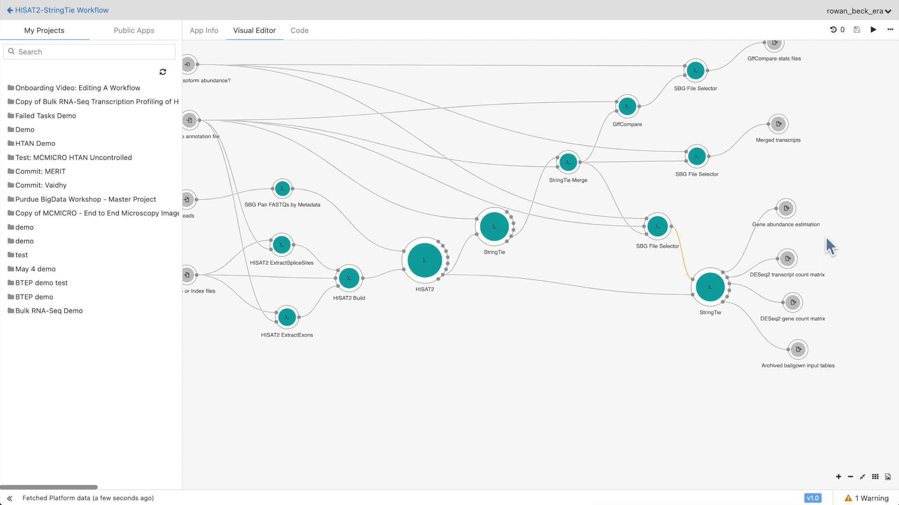
drag(552, 341, 704, 345)
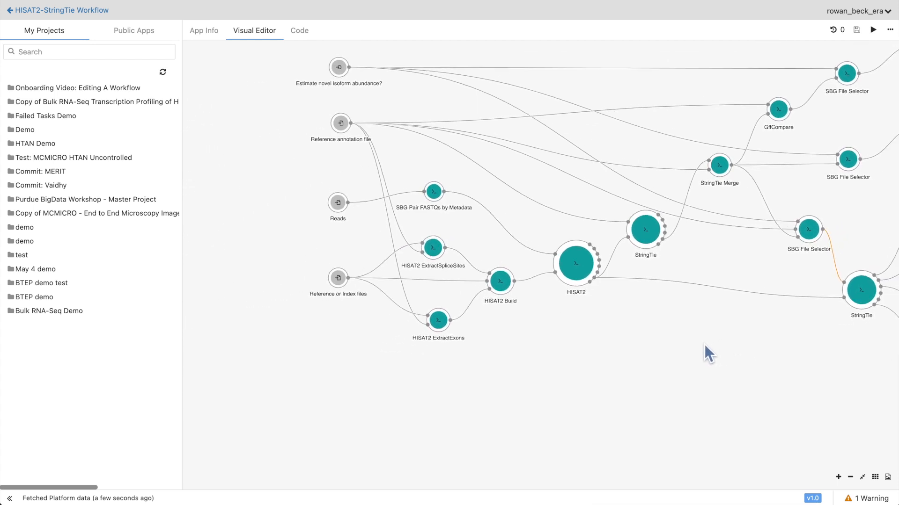
click(862, 477)
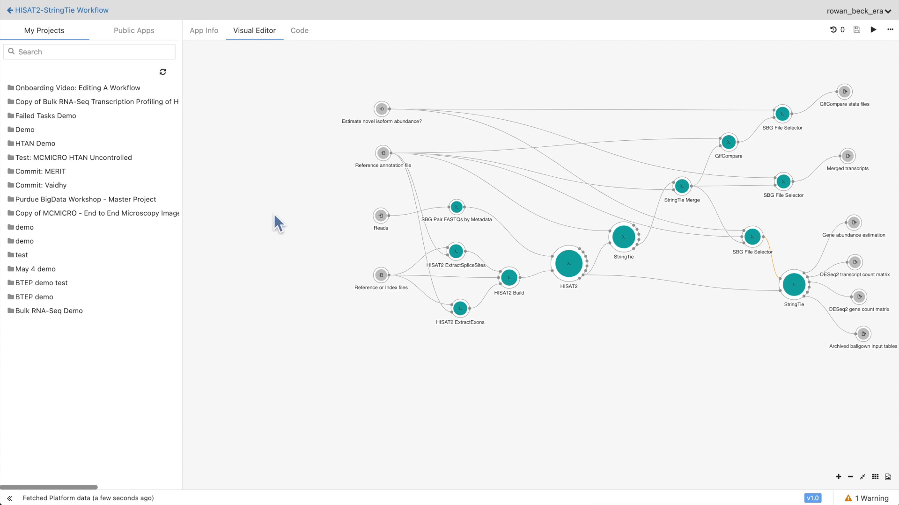
Step: Show the public apps library and move the Reads input node away from the other inputs to free space beside it
click(134, 30)
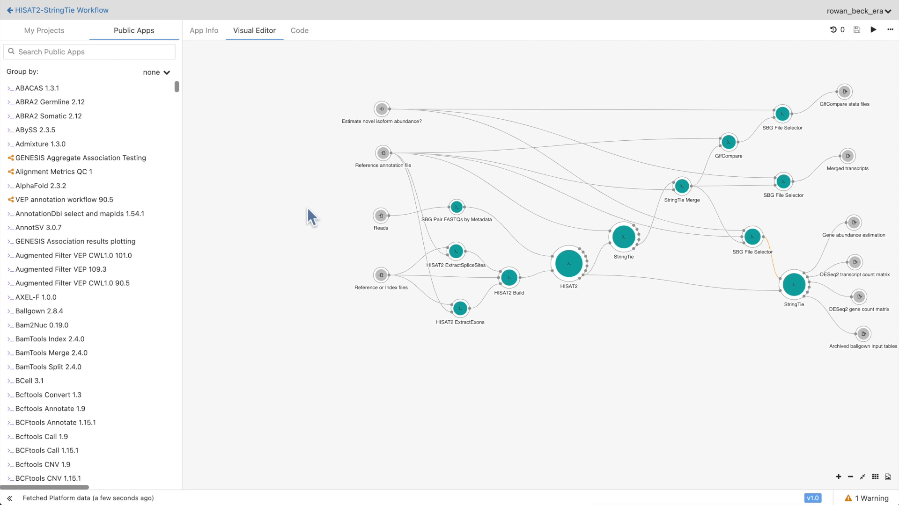
scroll(327, 242, up, 5)
drag(457, 234, 384, 256)
drag(400, 220, 234, 252)
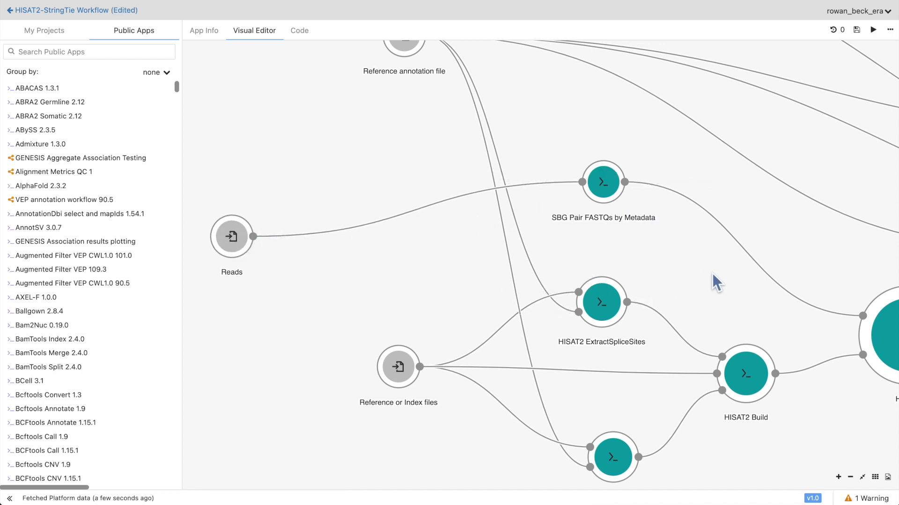
Step: Search the public apps for fastqc and add FastQC CWL 1.0 to the canvas just above the Reads node
drag(714, 281, 631, 246)
drag(327, 226, 497, 252)
click(89, 51)
text(f)
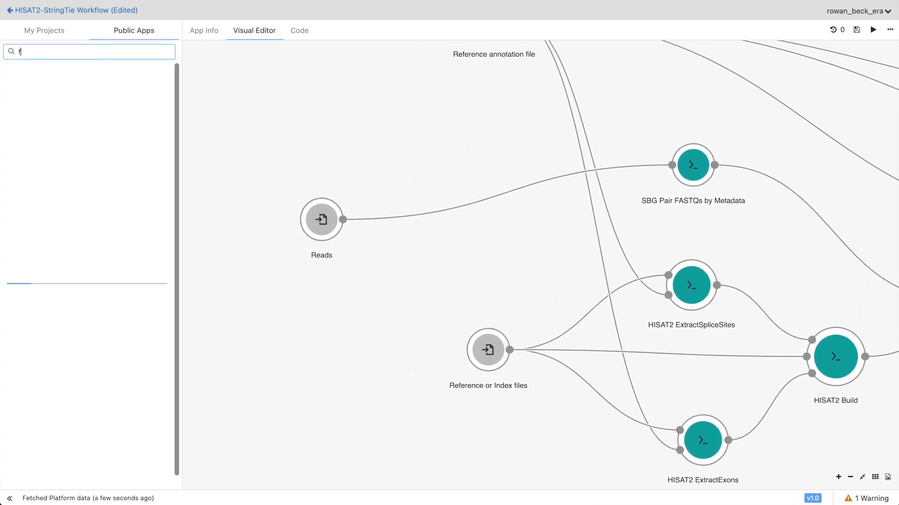
text(astqc)
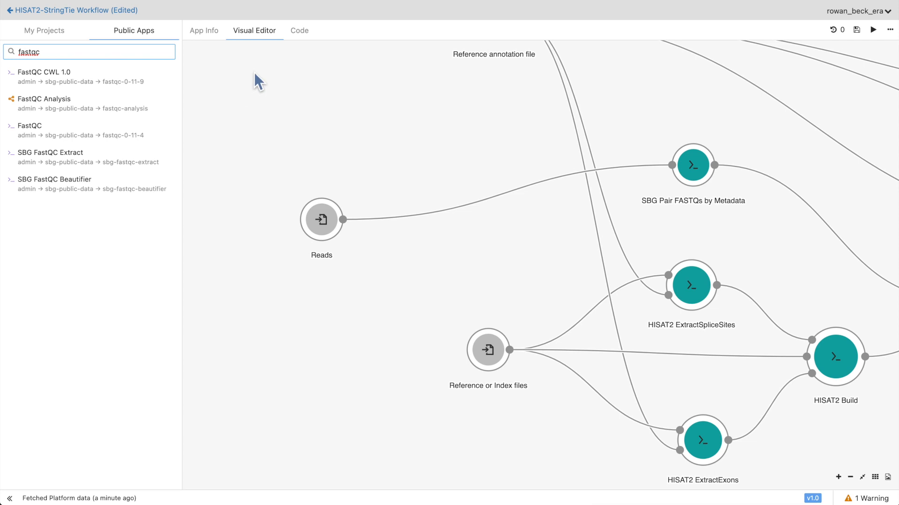
drag(46, 84, 440, 122)
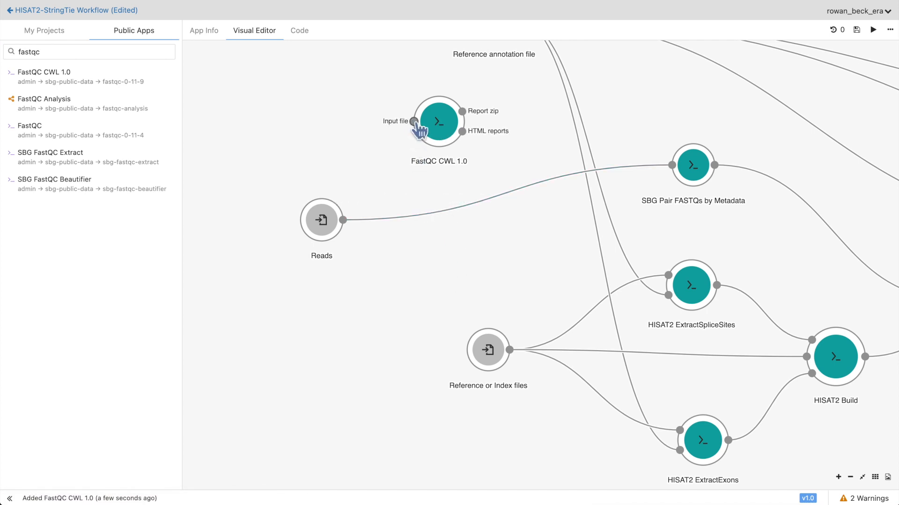
Step: Connect the Input file port of FastQC CWL 1.0 to the Reads input node
drag(414, 122, 413, 123)
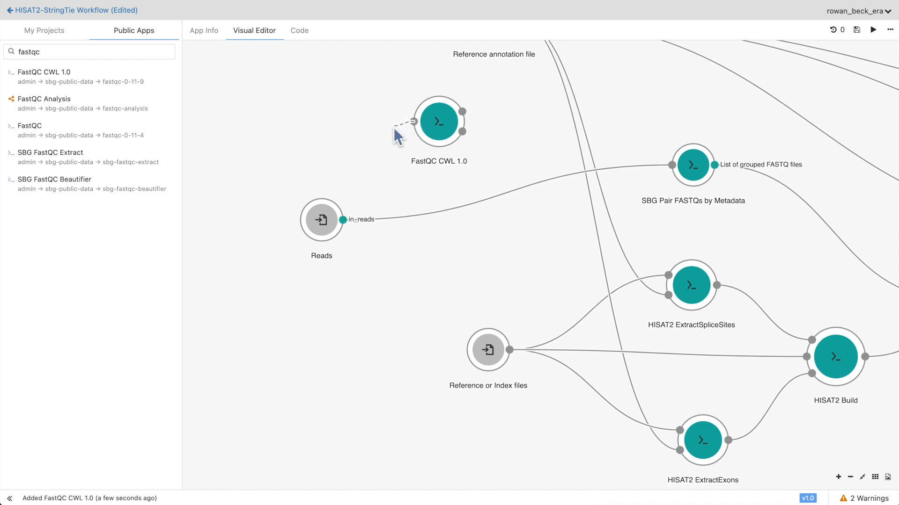
drag(375, 146, 348, 223)
drag(346, 222, 347, 223)
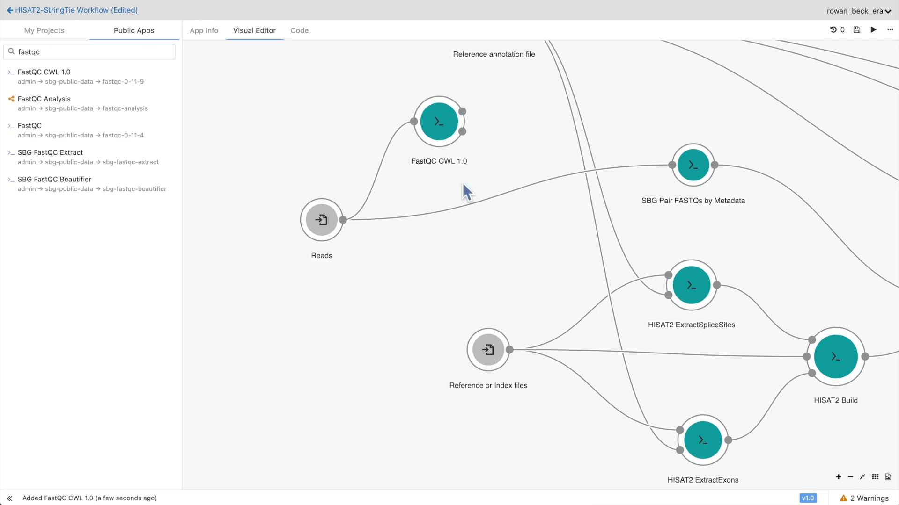
Step: Move FastQC CWL 1.0 closer to Reads and create workflow outputs from its Report zip and HTML reports ports
drag(457, 195, 419, 281)
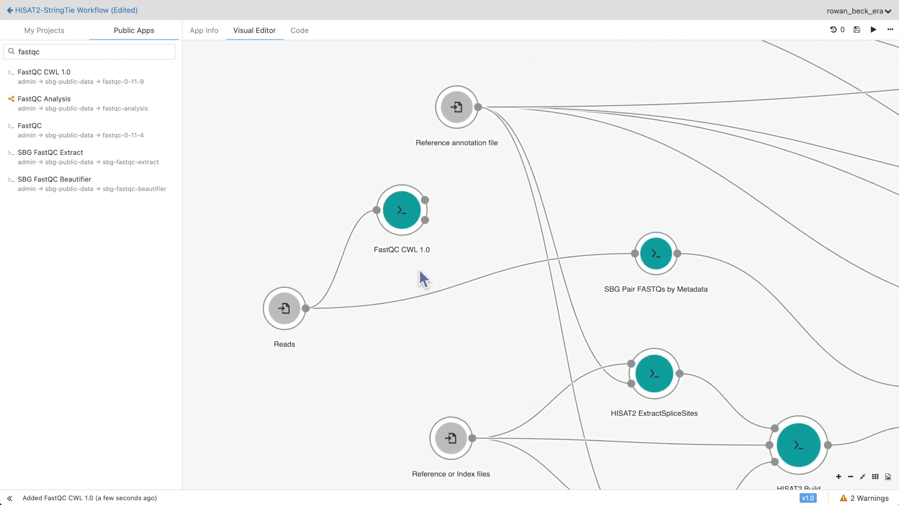
drag(406, 227, 364, 236)
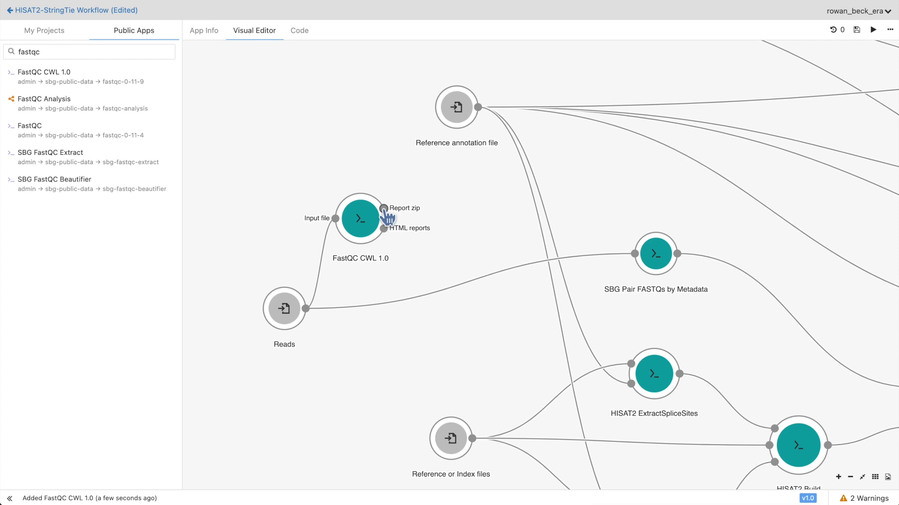
drag(384, 209, 476, 185)
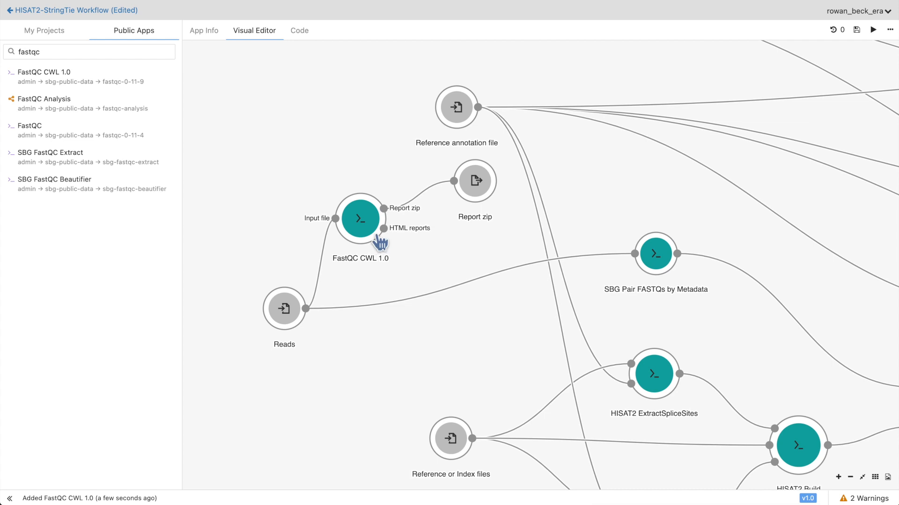
drag(383, 229, 472, 328)
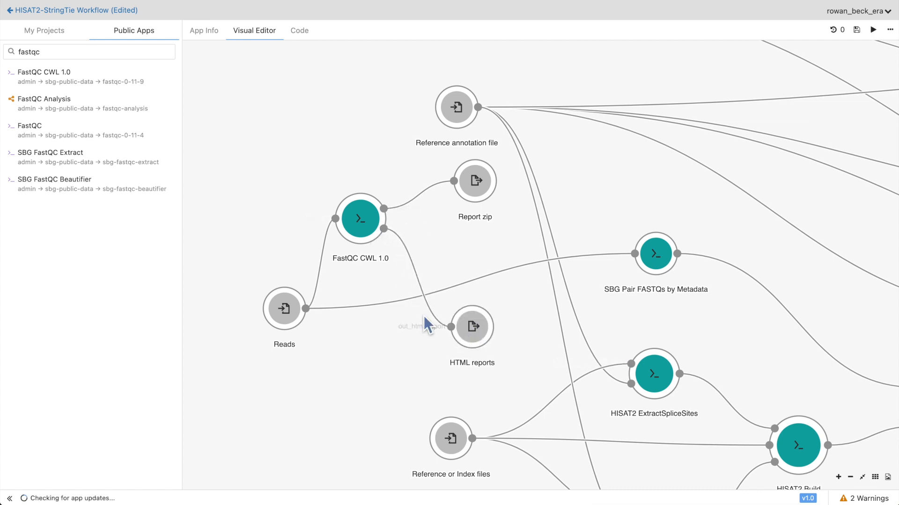
Step: Auto-arrange all the nodes of the workflow diagram
click(849, 477)
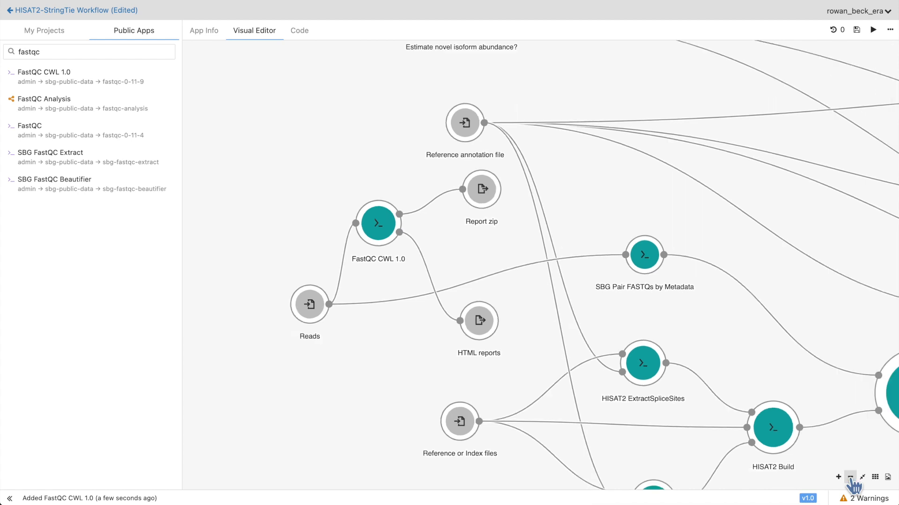
click(850, 477)
click(850, 478)
click(850, 477)
click(849, 477)
drag(767, 406, 588, 370)
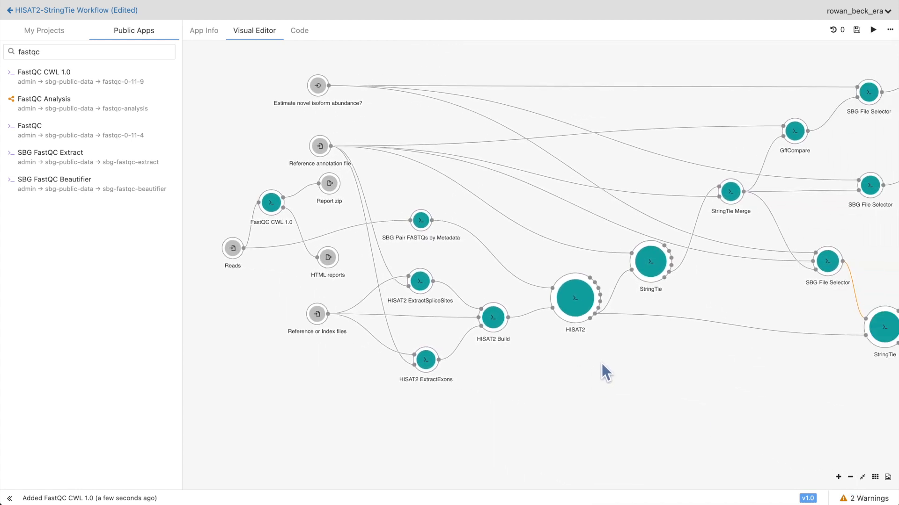
click(874, 477)
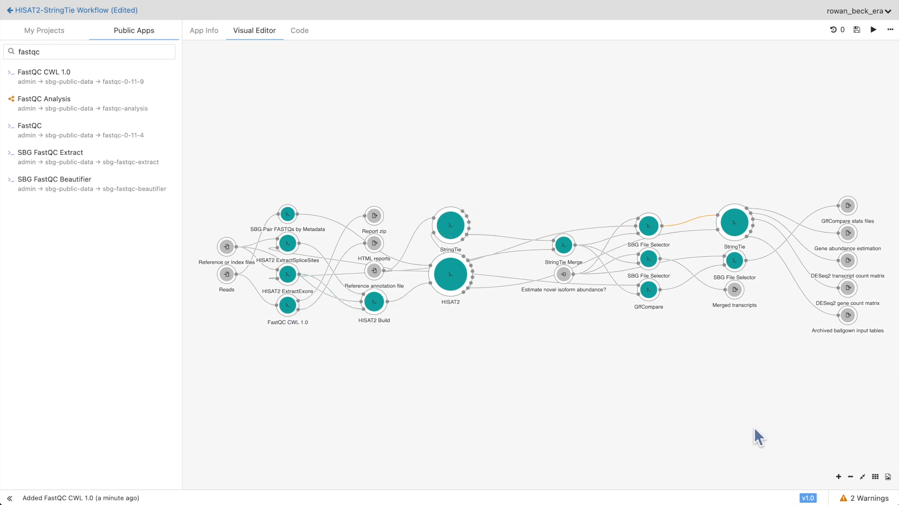
Step: Review the app information and the input settings of the FastQC CWL 1.0 node
click(288, 310)
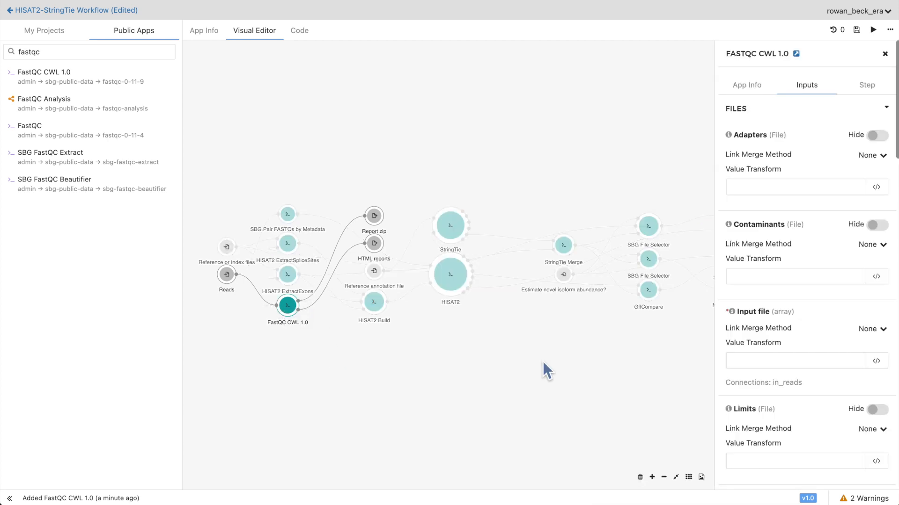
click(760, 88)
scroll(841, 158, down, 10)
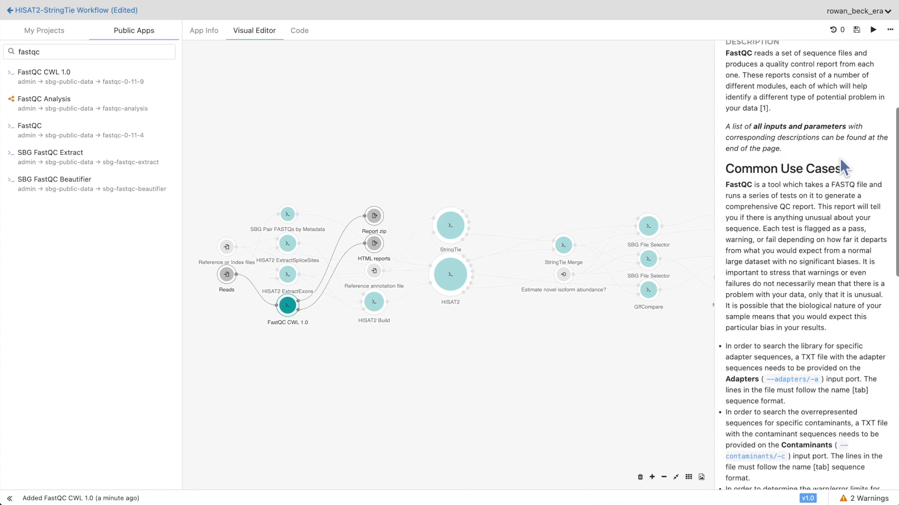
scroll(840, 159, up, 10)
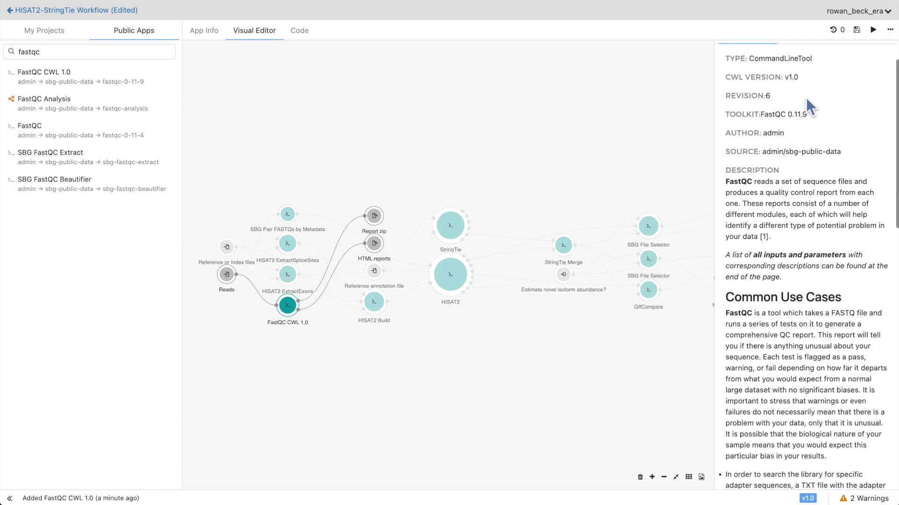
click(807, 85)
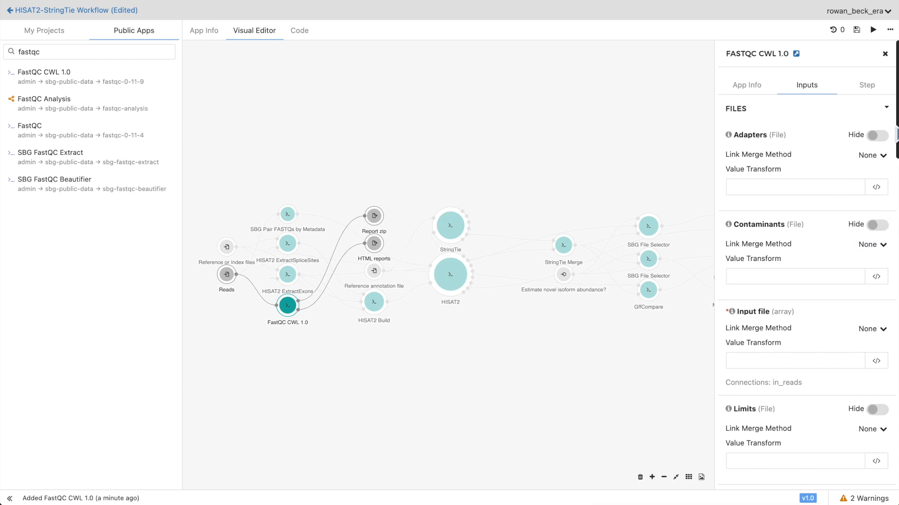
scroll(896, 140, down, 2)
drag(897, 141, 896, 264)
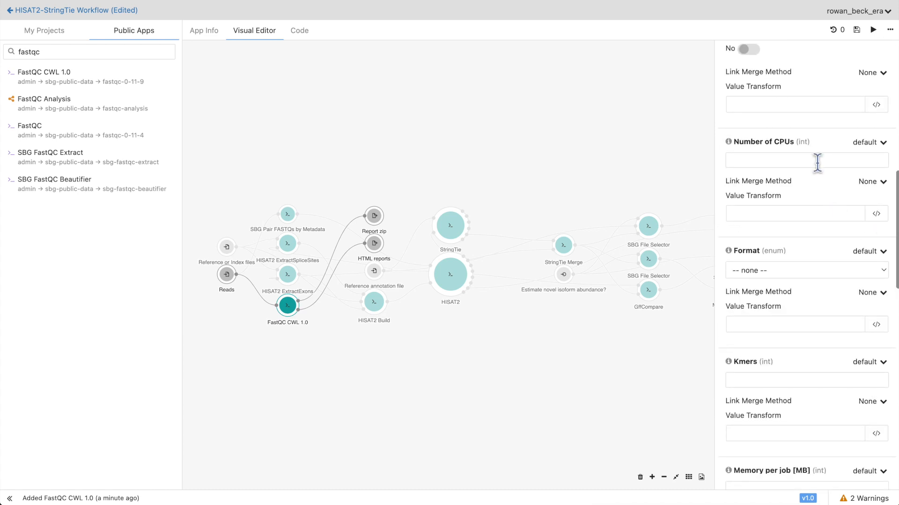
drag(897, 194, 891, 73)
scroll(829, 104, up, 2)
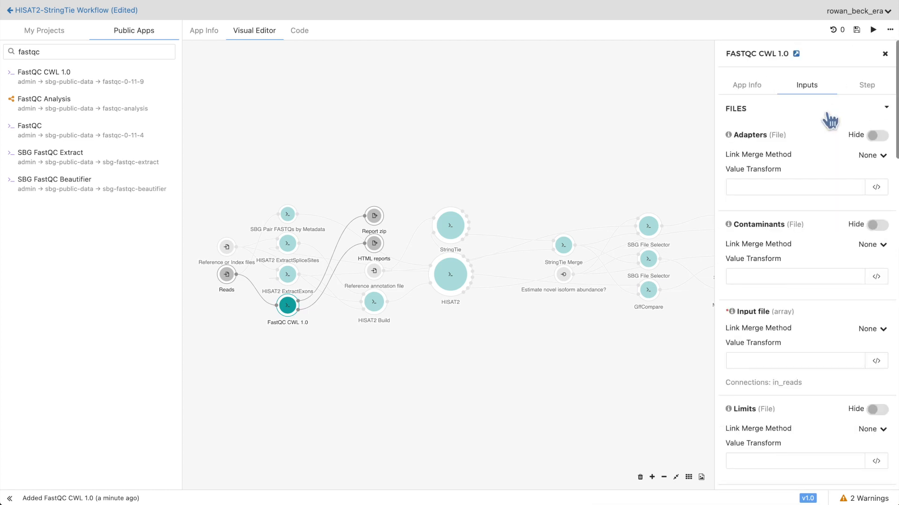
Step: Change the FastQC CWL 1.0 step's label to "FastQC"
click(862, 88)
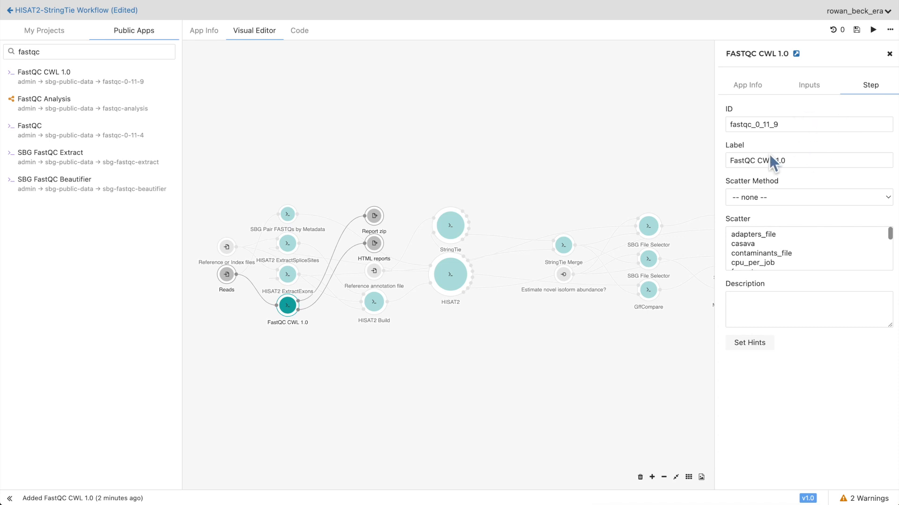
drag(794, 160, 672, 136)
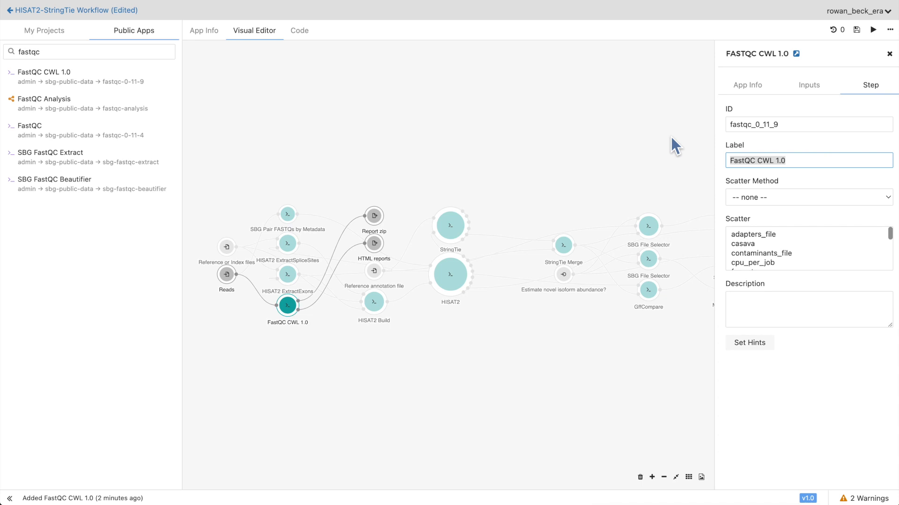
text(FastQC)
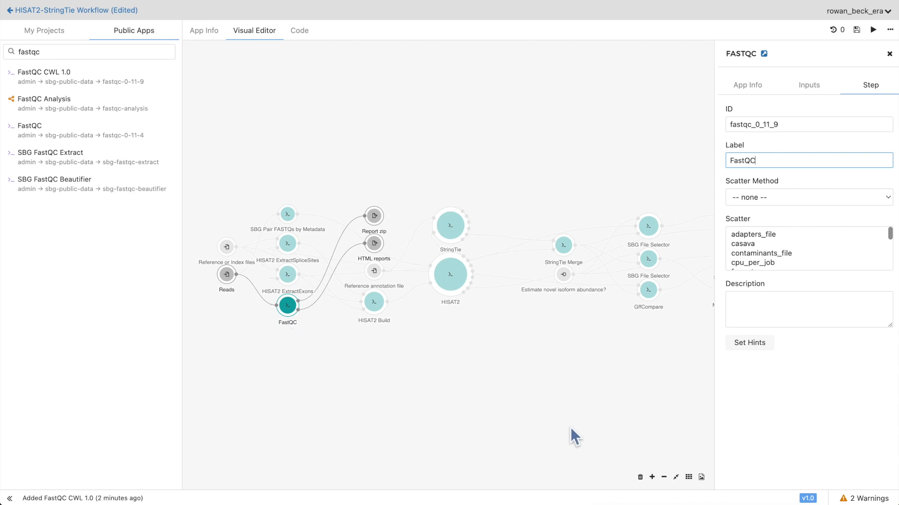
Step: Save a new revision of the workflow with the note "Added fastqc to the workflow", keeping the upgrade to CWL 1.2 enabled
click(856, 29)
text(Added )
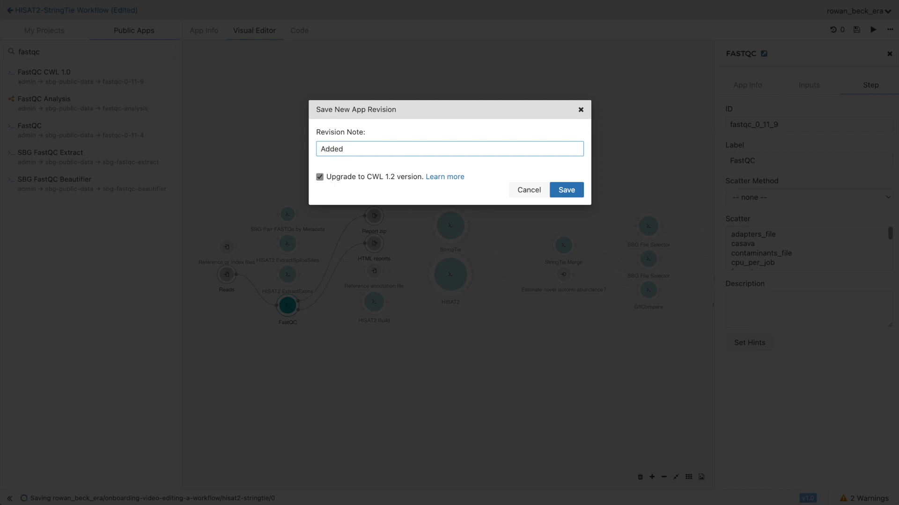
text(fastqc to the workflow)
click(569, 190)
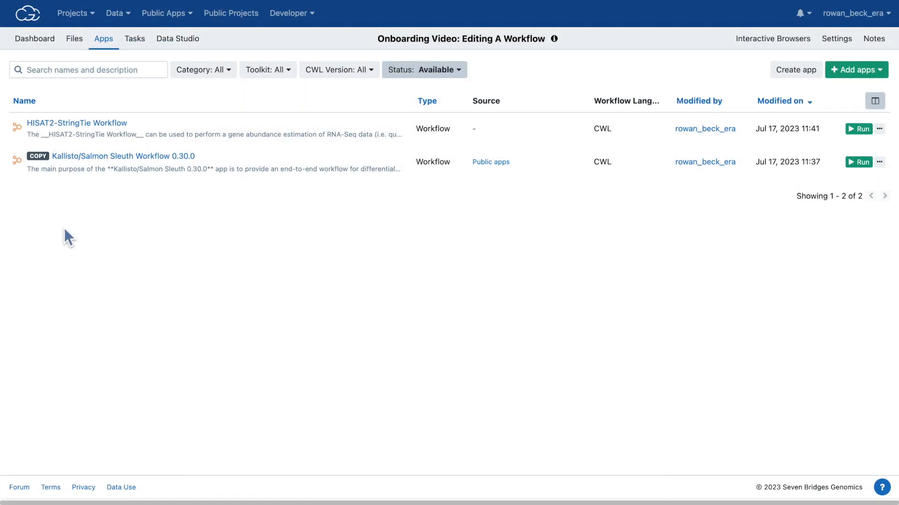
Step: Open the project's copy of the Kallisto/Salmon Sleuth Workflow 0.30.0 for editing
click(157, 158)
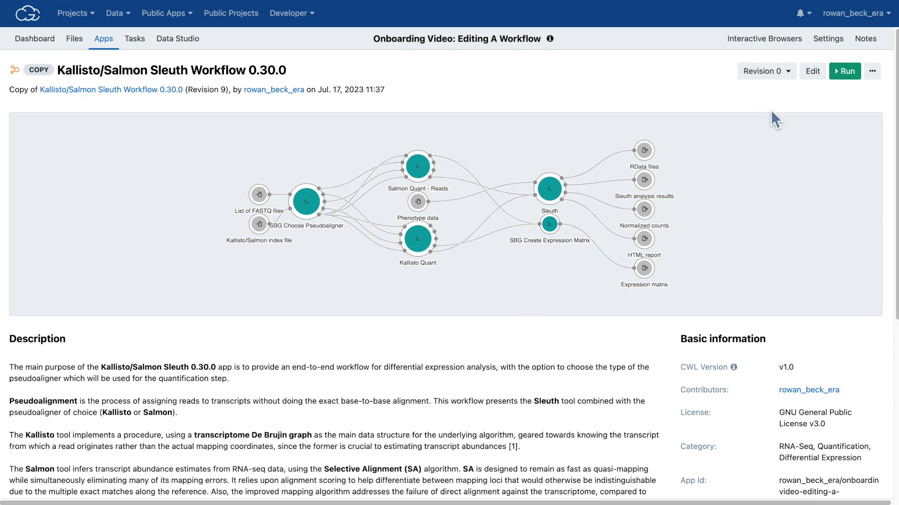
click(811, 74)
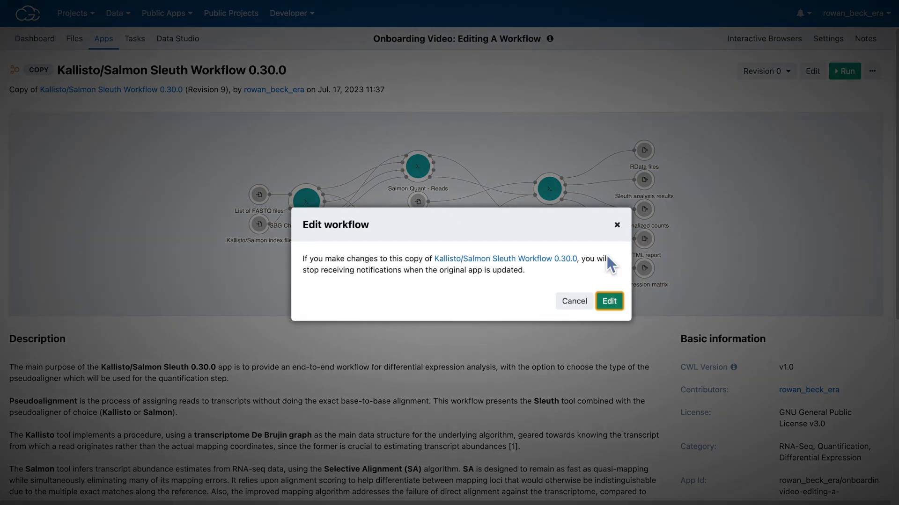
click(609, 302)
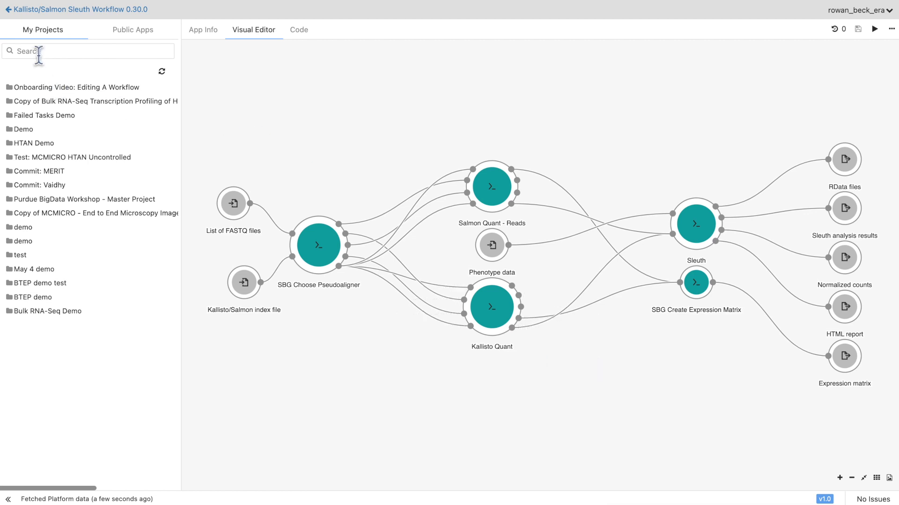
Step: Find DESeq2 among the public apps and add its deseq2-1-26-0 version to the canvas above the Sleuth node
click(127, 40)
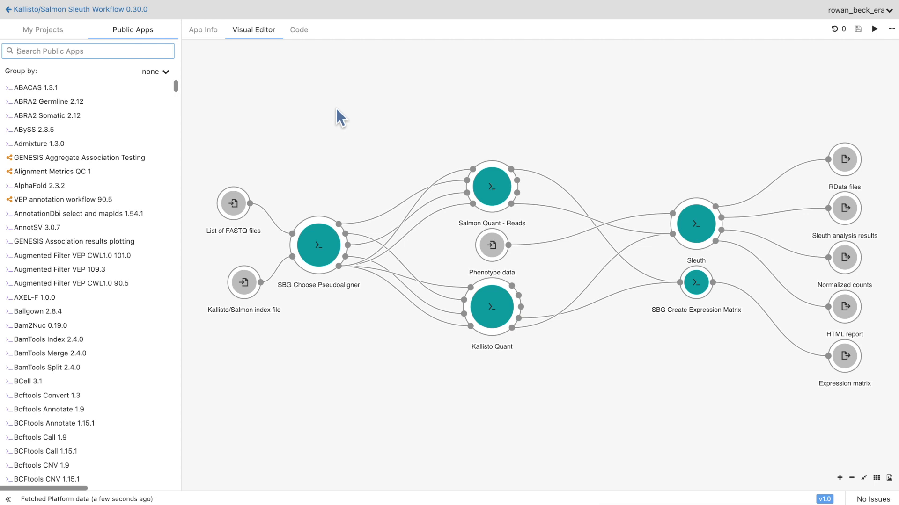
text(DEseq)
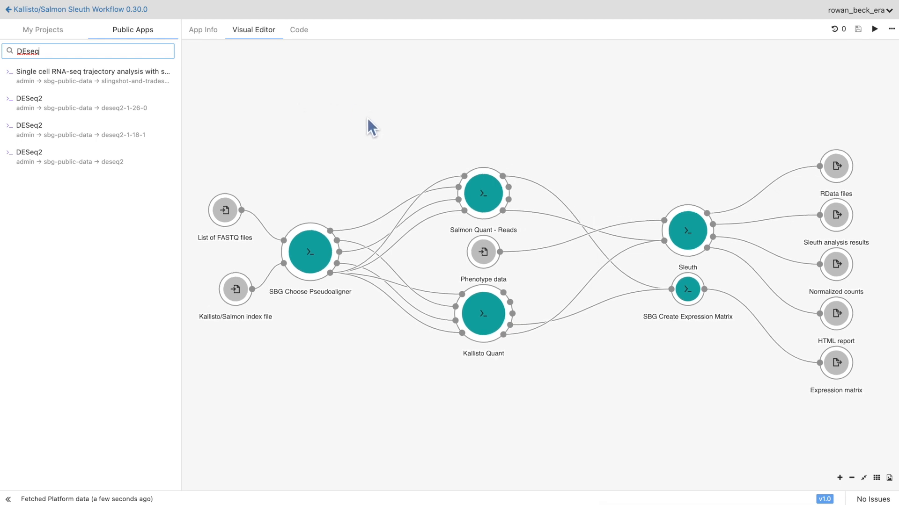
drag(367, 117, 341, 165)
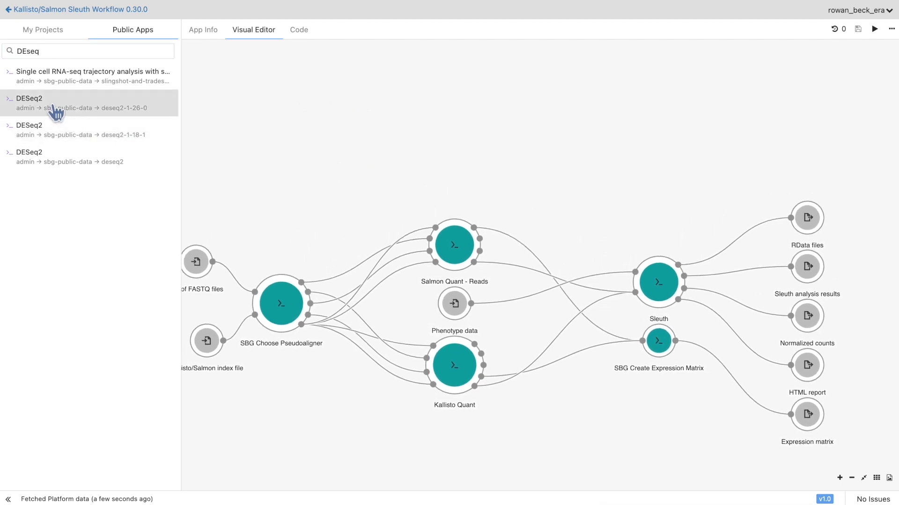
drag(67, 111, 608, 133)
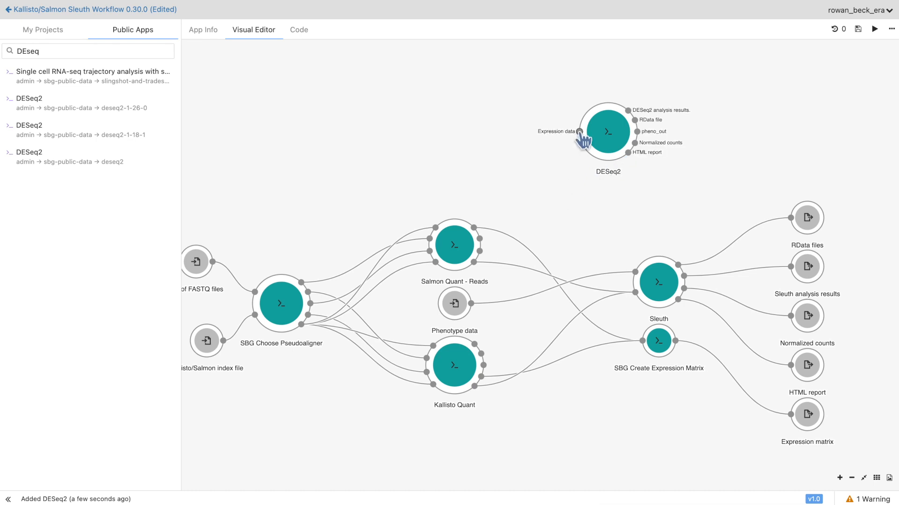
Step: Connect the DESeq2 node's Expression data input to the Transcript-level quantifications output of Salmon Quant - Reads
drag(580, 132, 556, 136)
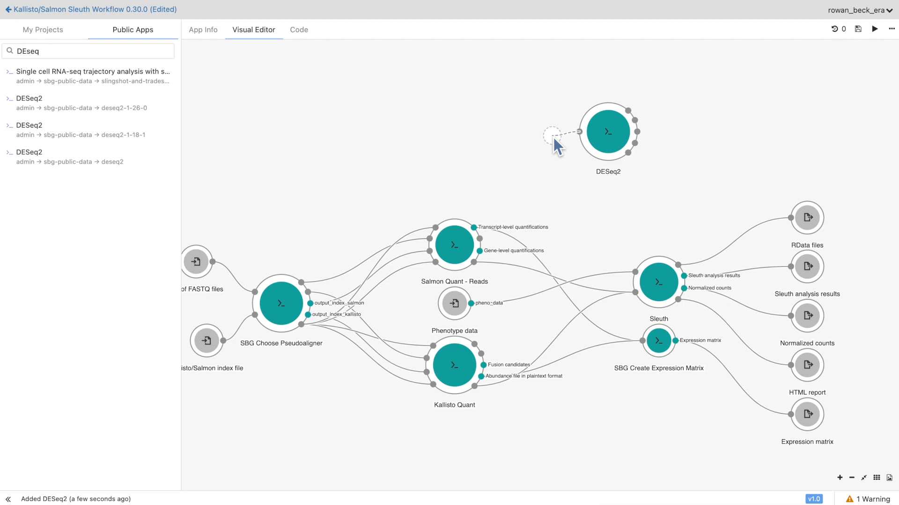
drag(540, 152, 474, 228)
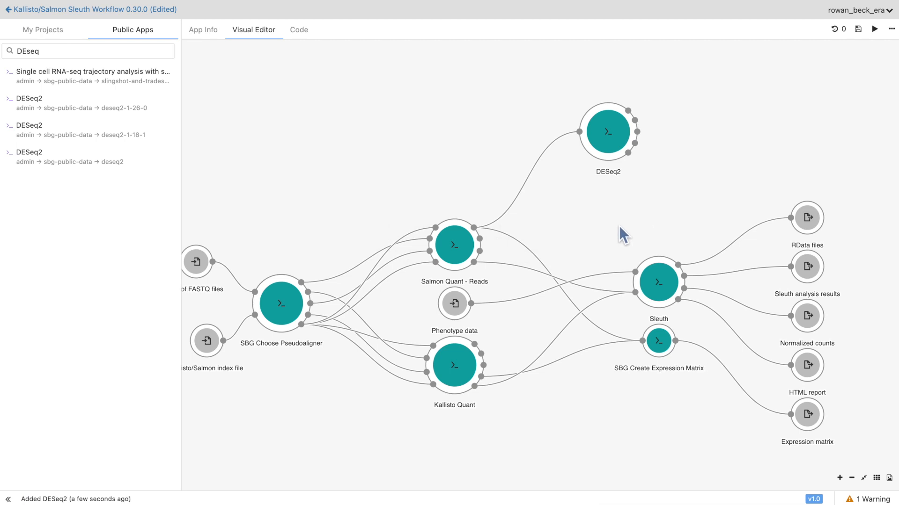
mouse_move(580, 131)
mouse_down()
mouse_move(485, 364)
mouse_move(600, 120)
mouse_move(580, 129)
mouse_up()
Step: Create workflow outputs for DESeq2's analysis results, RData file, pheno_out, Normalized counts and HTML report ports
drag(607, 133, 607, 78)
drag(573, 364, 646, 197)
drag(575, 374, 716, 268)
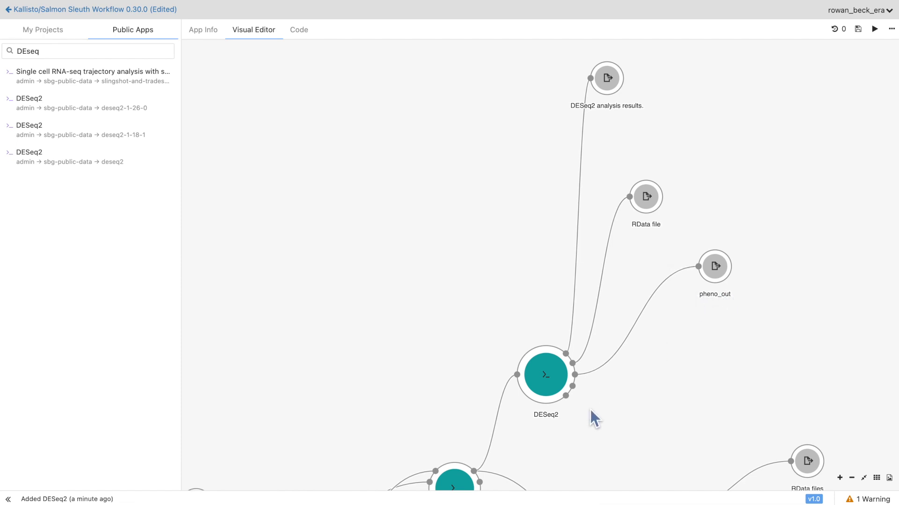
drag(572, 386, 664, 372)
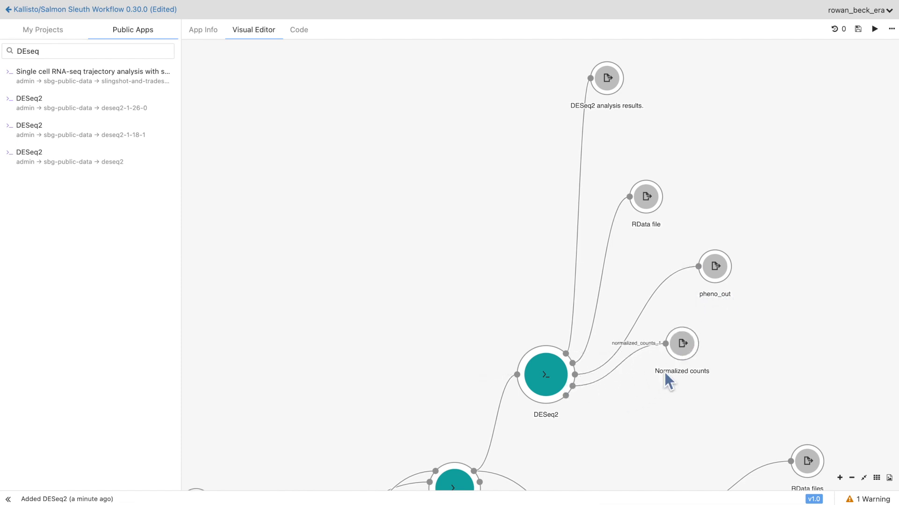
drag(566, 395, 567, 233)
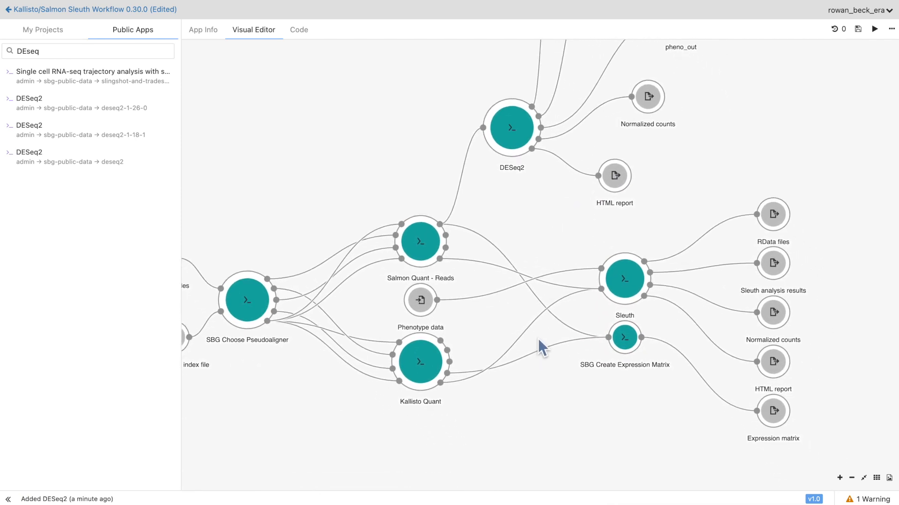
Step: Shift the Sleuth node to expose its links and delete the connection from Salmon Quant archive to Sleuth's Abundances input
scroll(302, 384, left, 2)
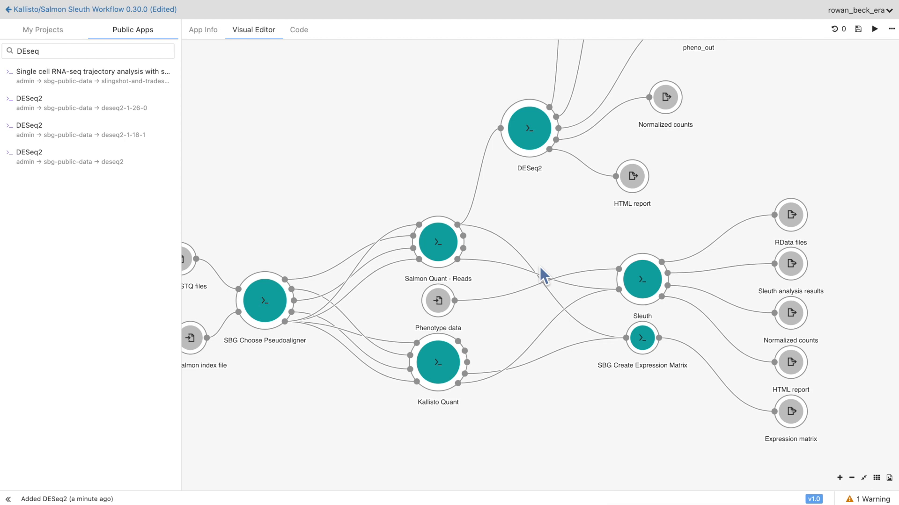
drag(642, 292, 677, 271)
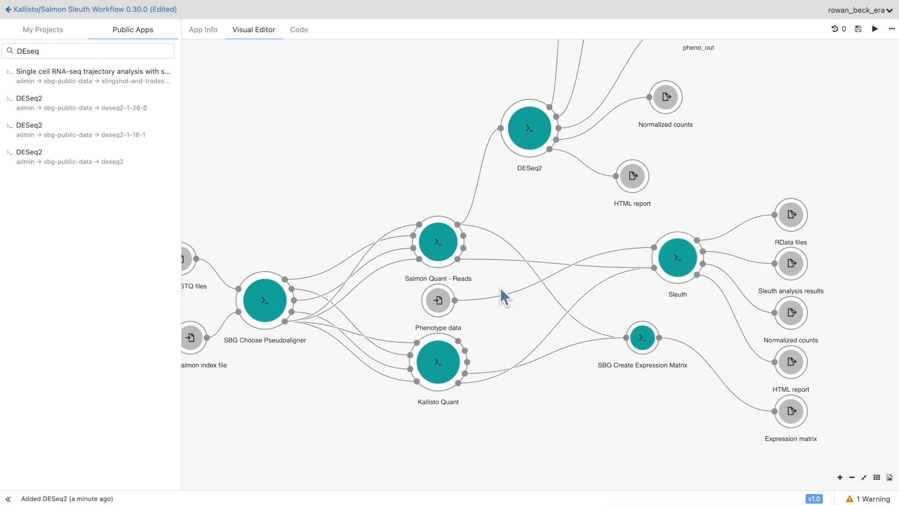
click(483, 261)
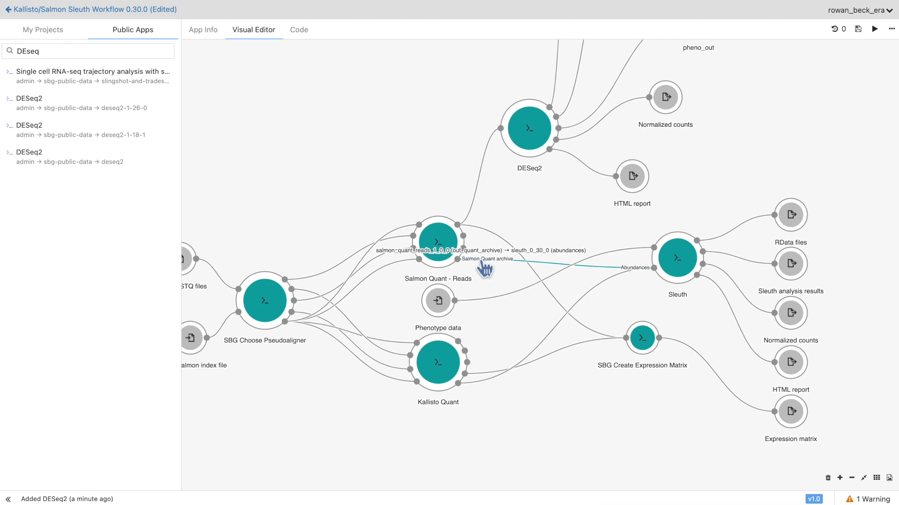
click(828, 479)
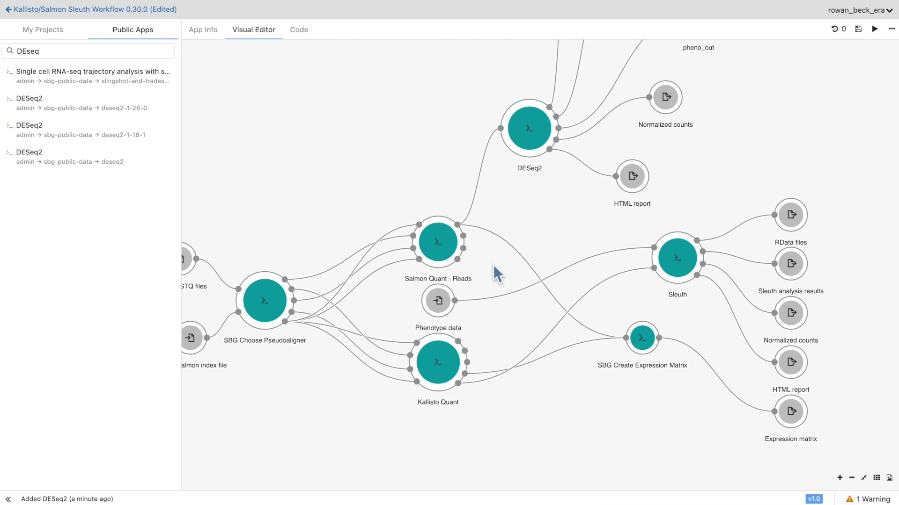
Step: Auto-arrange the whole workflow diagram, including the DESeq2 node and its outputs
drag(369, 416, 413, 398)
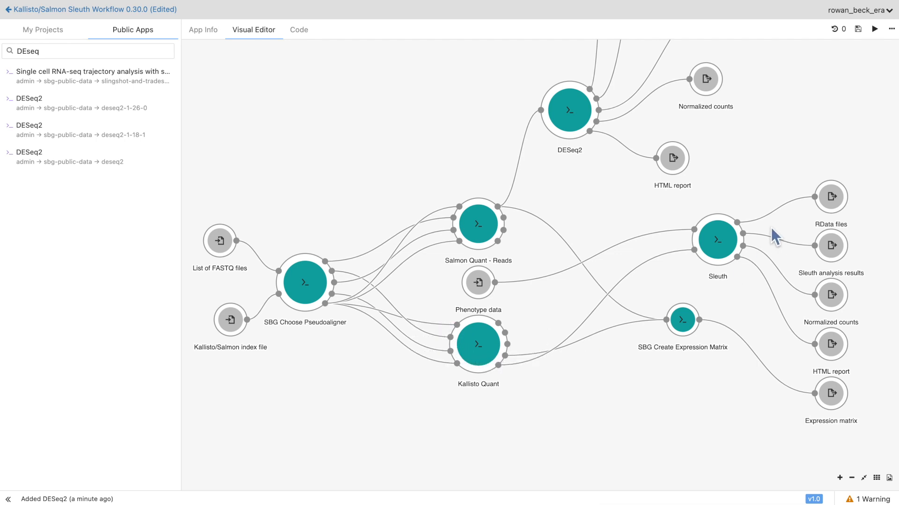
scroll(727, 413, right, 2)
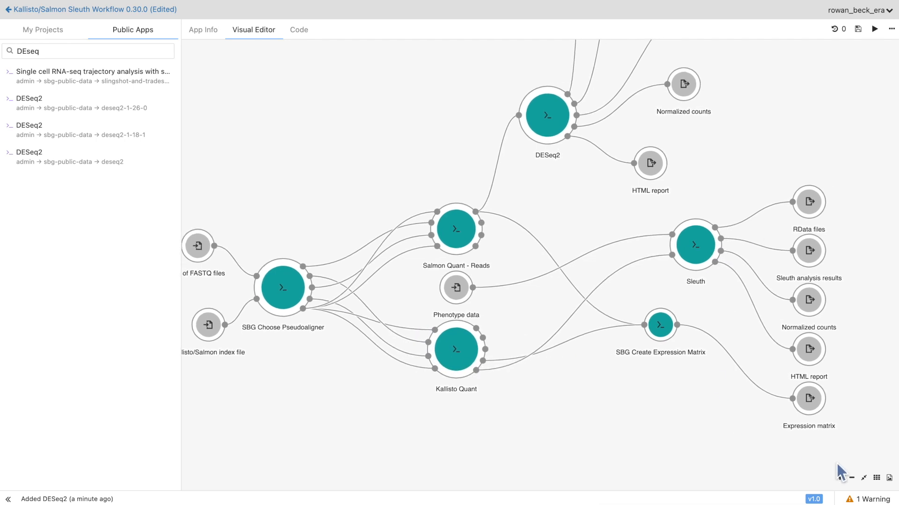
click(851, 478)
drag(692, 426, 593, 427)
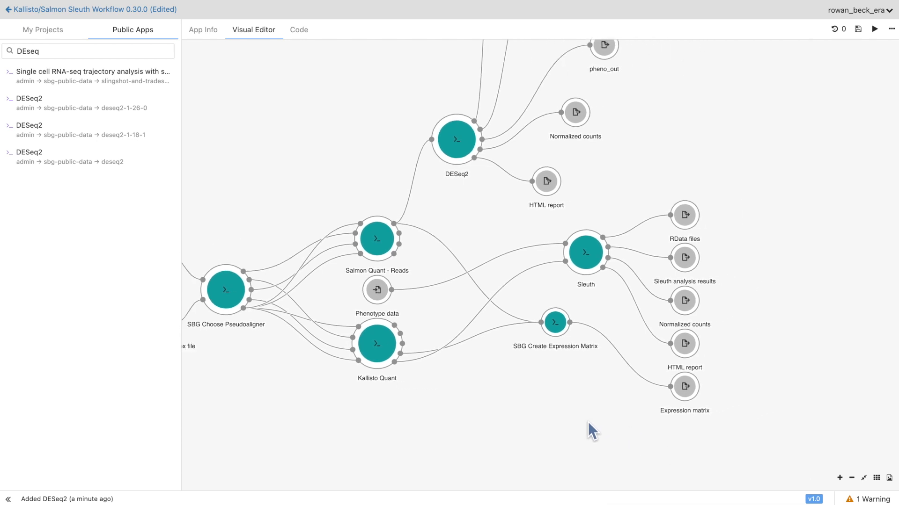
drag(748, 247, 764, 283)
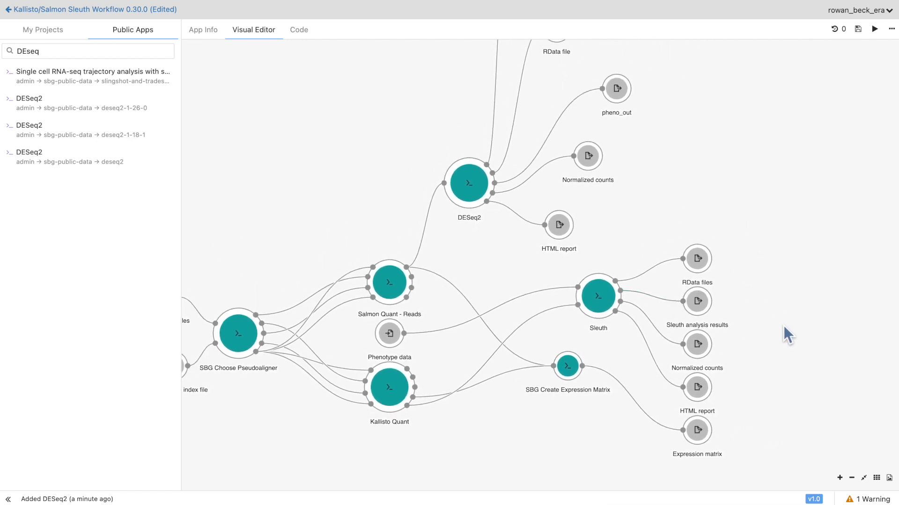
click(851, 478)
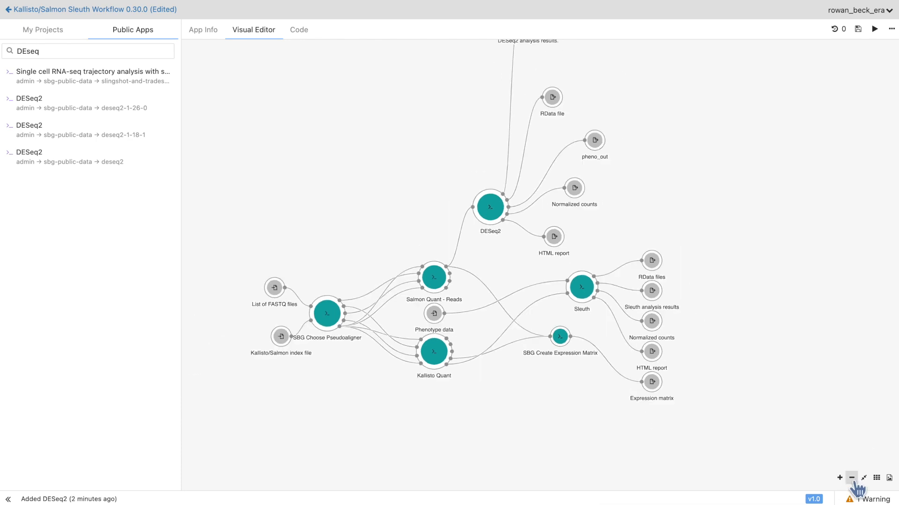
drag(815, 307, 817, 329)
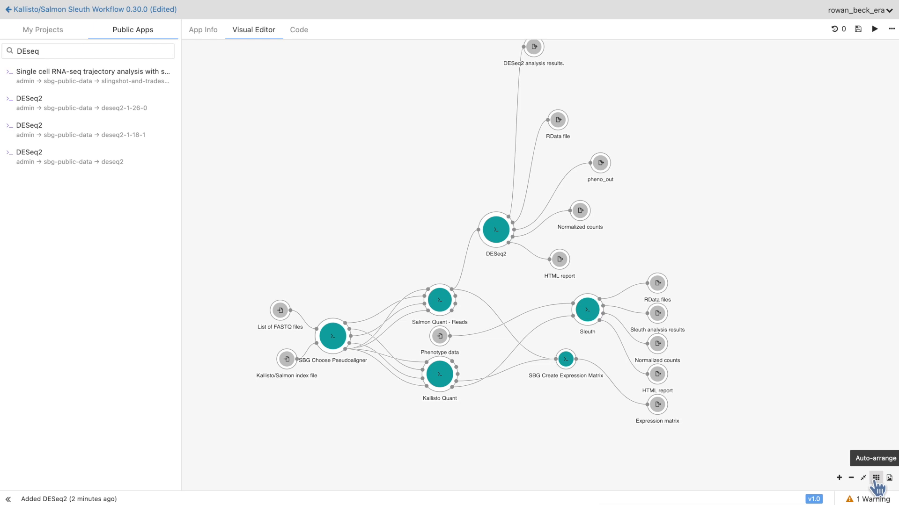
click(875, 478)
drag(617, 417, 560, 403)
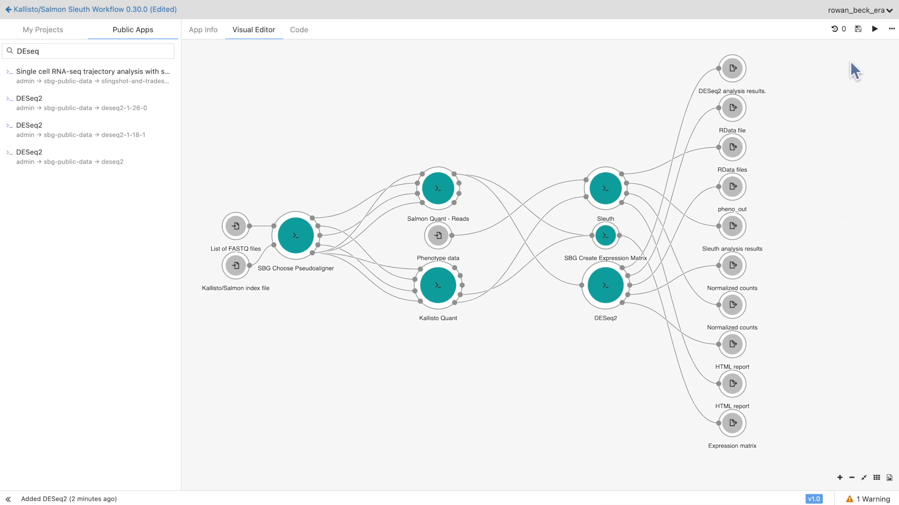
Step: Save a new revision with the note "Added deseq2 attached to Salmon / removed Salmon - Sleuth", keeping the upgrade to CWL 1.2 enabled
click(857, 29)
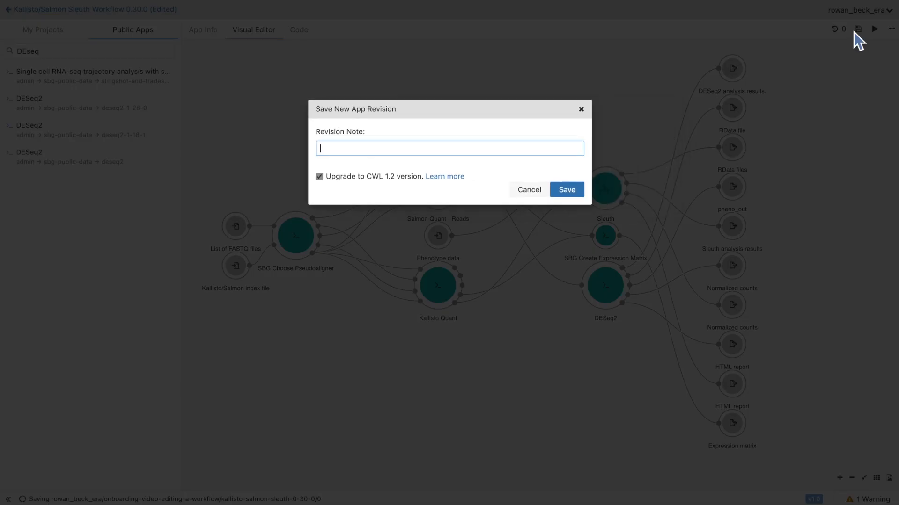
text(Added deseq2 attached to Salmon / removed Salmon - Sleuth)
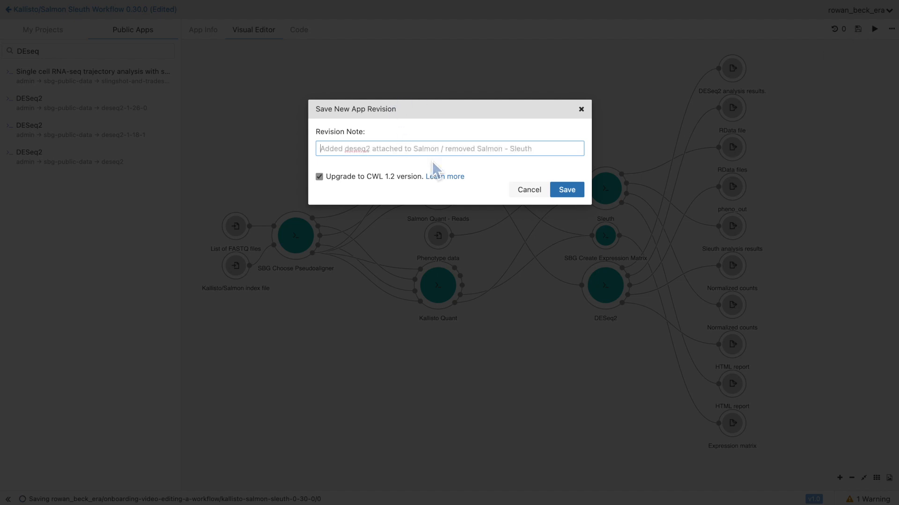
click(560, 191)
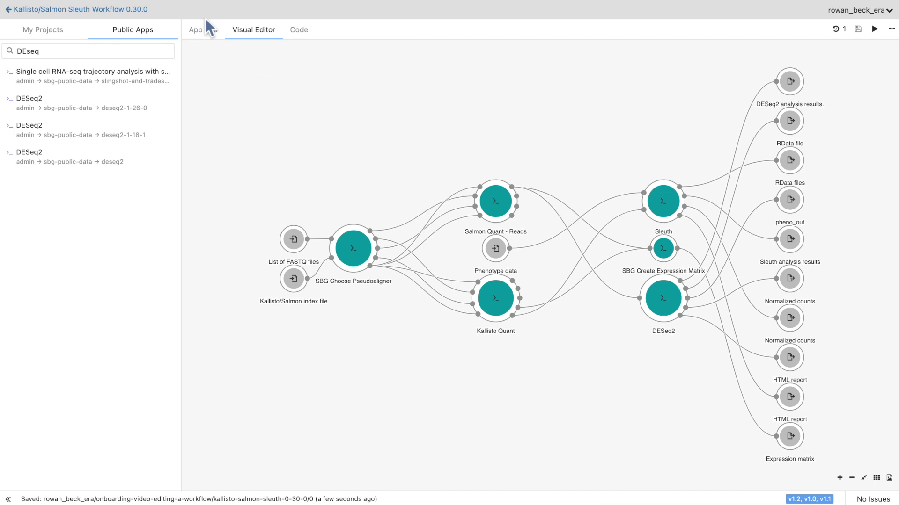
Step: Return to the project's apps, open the HISAT2-StringTie Workflow and switch from revision 1 to revision 0 (Copy)
click(103, 9)
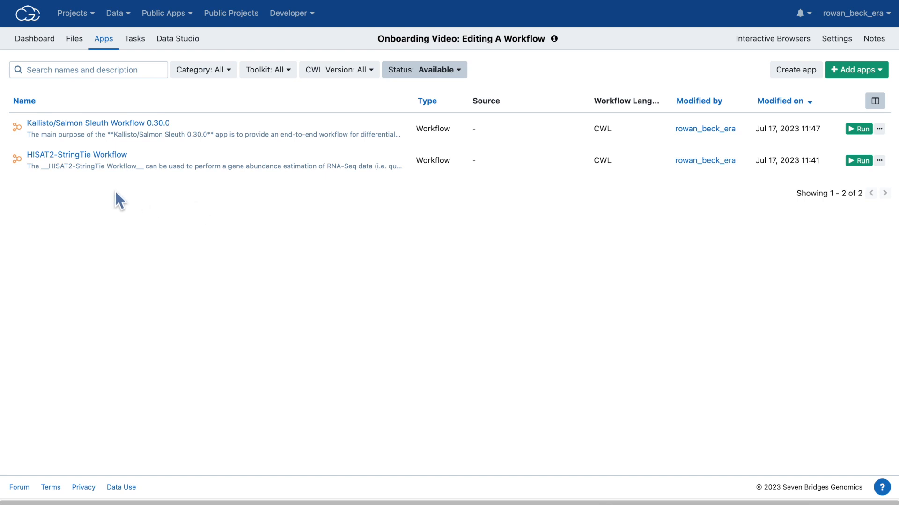
click(65, 156)
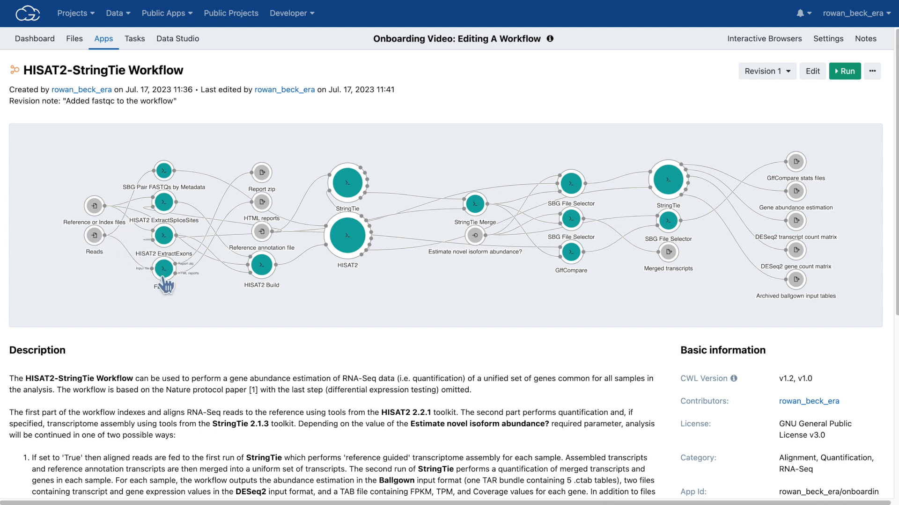
click(763, 74)
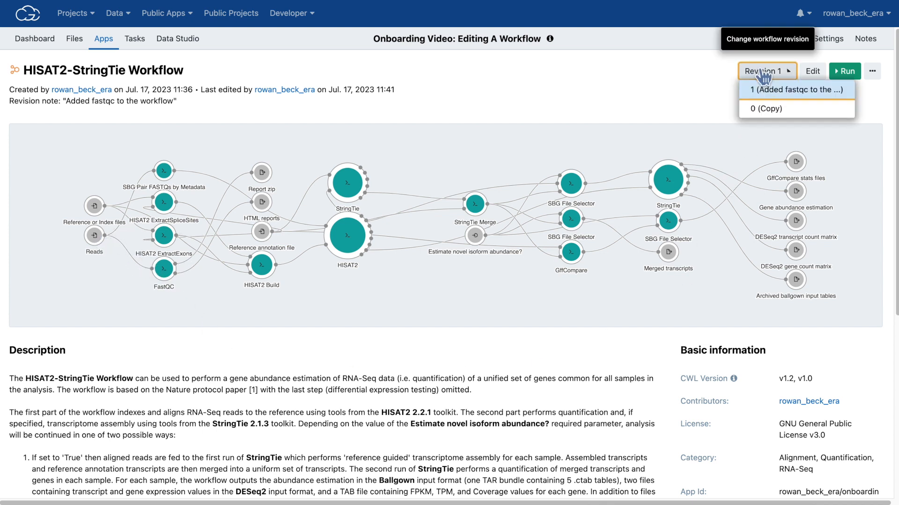
click(767, 109)
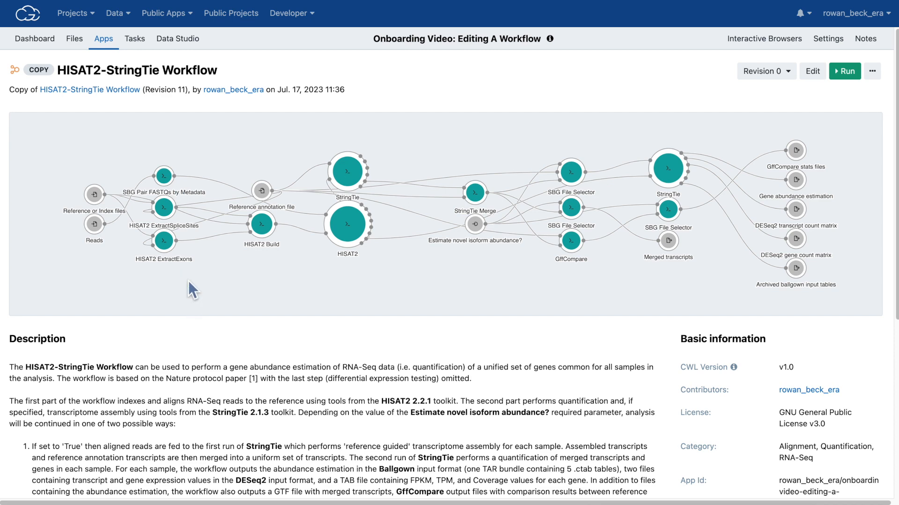
Step: Create a draft task from revision 0 of the HISAT2-StringTie Workflow and open the support contact form
click(844, 72)
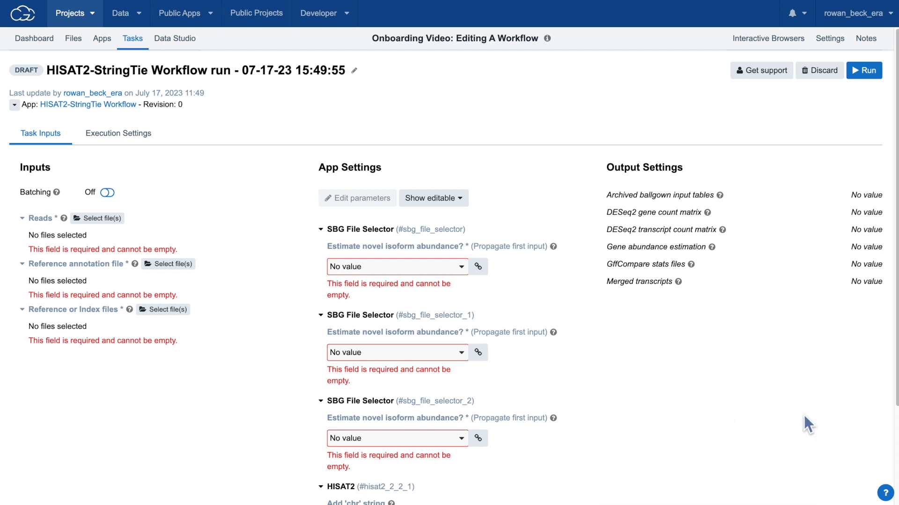
click(885, 494)
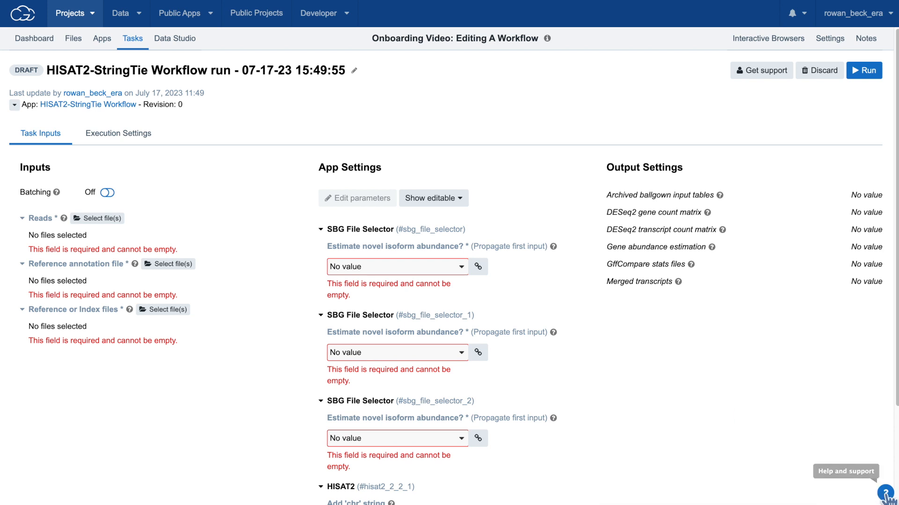
click(642, 411)
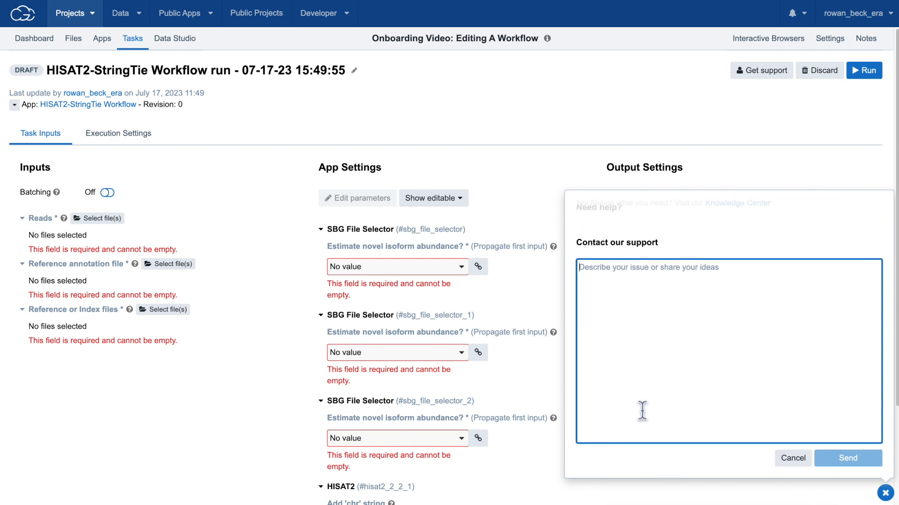